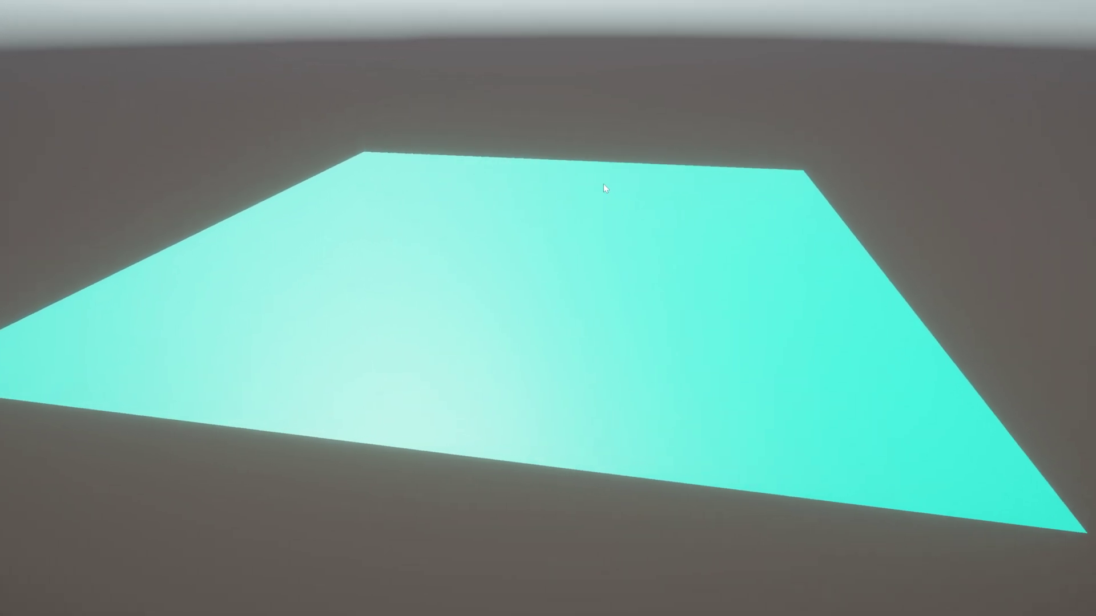
# Zoom out from the cyan plane to reveal the character on grey terrain ringed by checkered mountains.
pyautogui.scroll(-2, 604, 185)
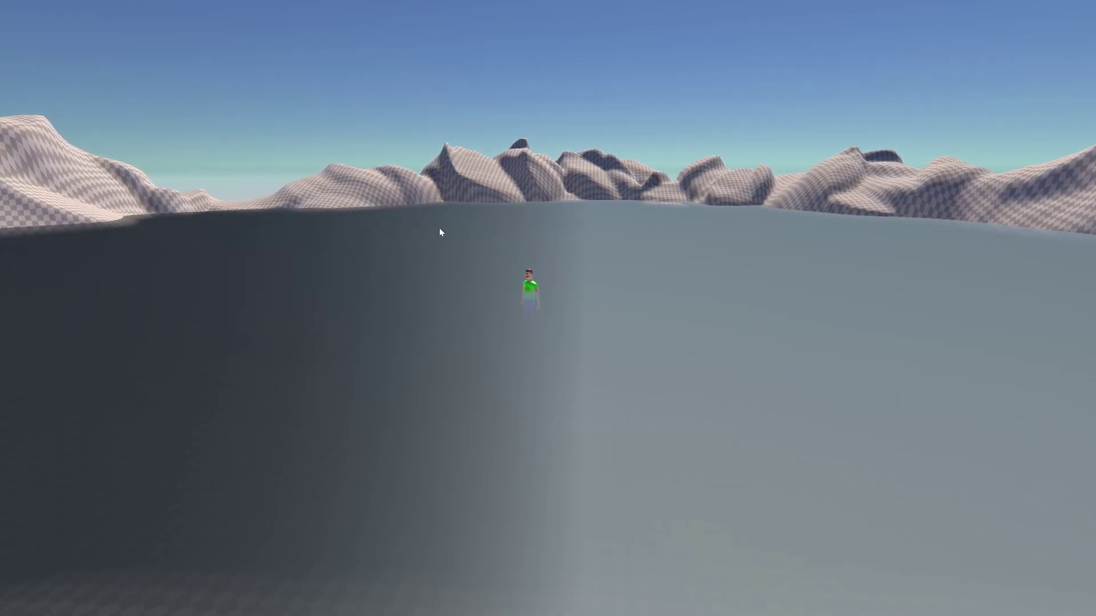
pyautogui.moveTo(440, 232); pyautogui.dragTo(711, 246, button='right')
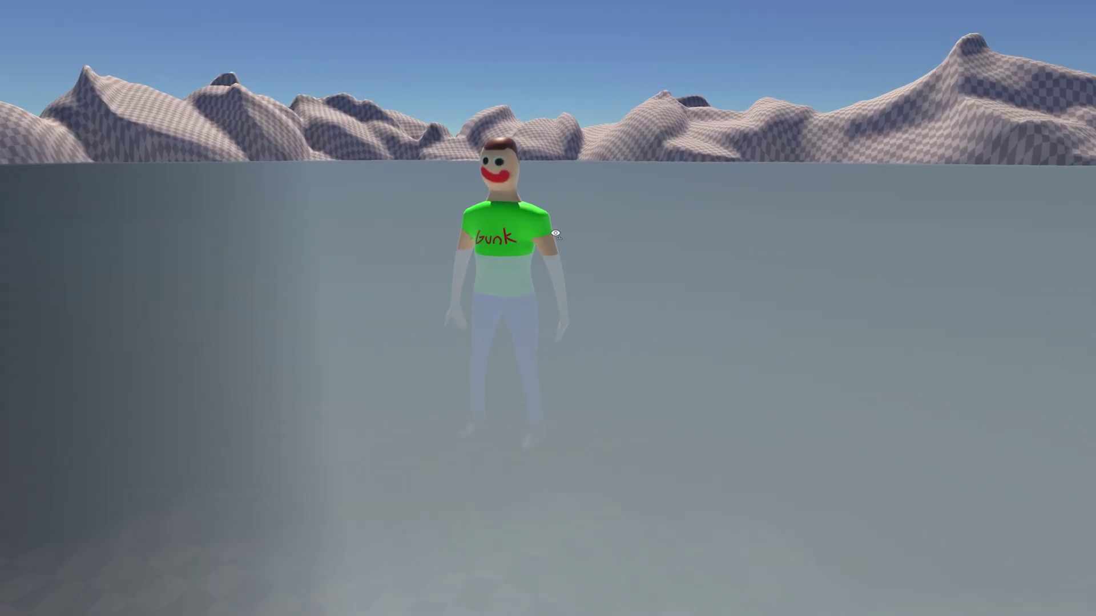
pyautogui.moveTo(555, 233)
pyautogui.mouseDown(button='right')
pyautogui.moveTo(384, 239)
pyautogui.moveTo(521, 255)
pyautogui.moveTo(815, 242)
pyautogui.moveTo(548, 273)
pyautogui.moveTo(575, 252)
pyautogui.moveTo(567, 244)
pyautogui.mouseUp(button='right')
pyautogui.press('s')
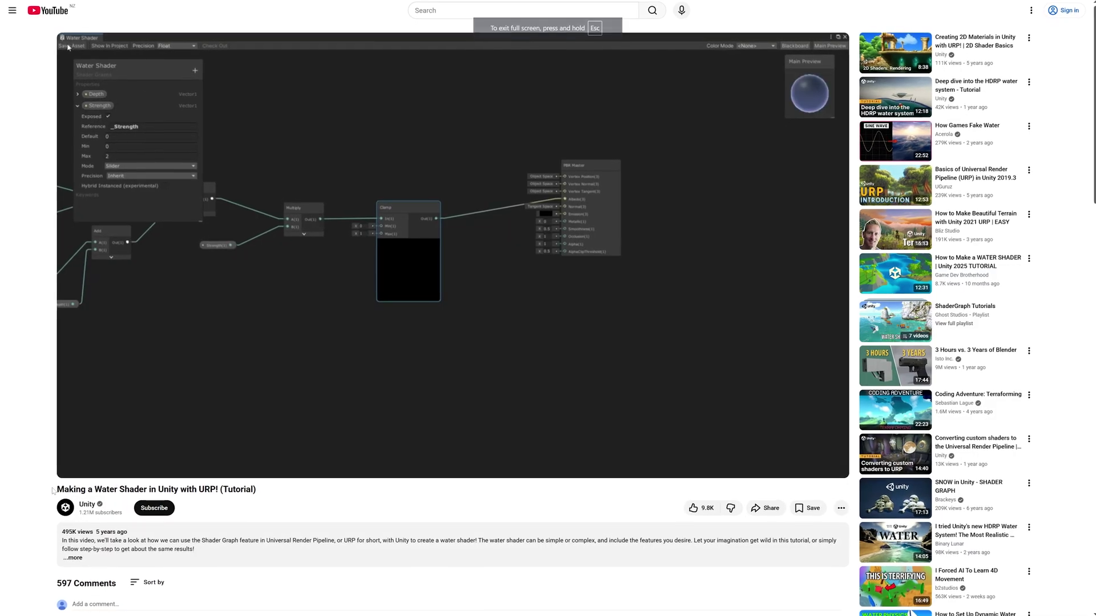
# Seek 'Making a Water Shader in Unity with URP!' back to 0:16 and watch the water scene.
pyautogui.moveTo(56, 489); pyautogui.dragTo(257, 490)
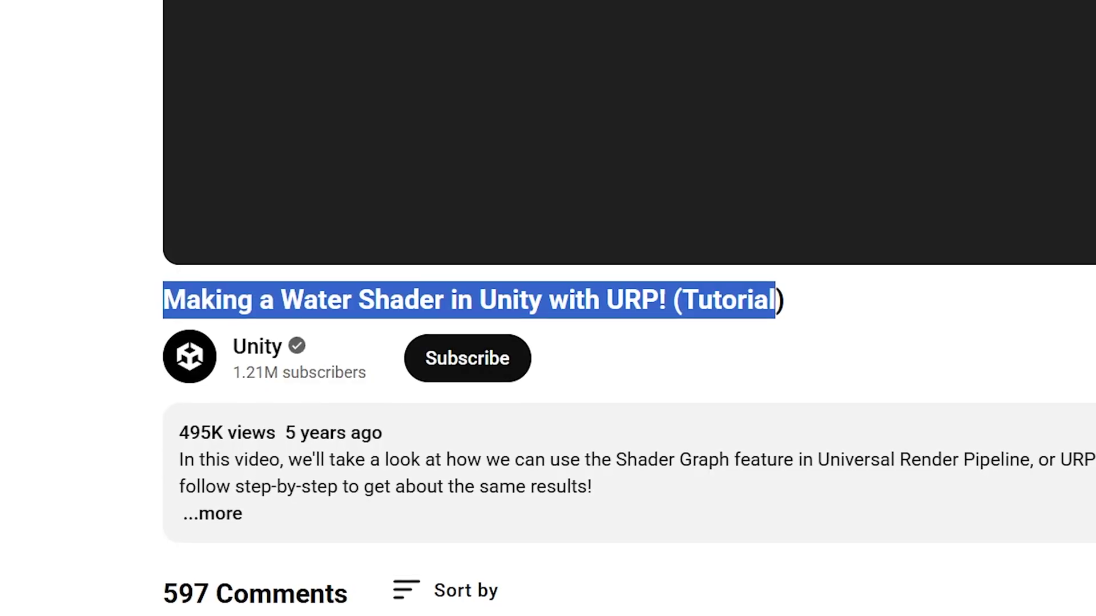
pyautogui.click(233, 463)
pyautogui.click(88, 449)
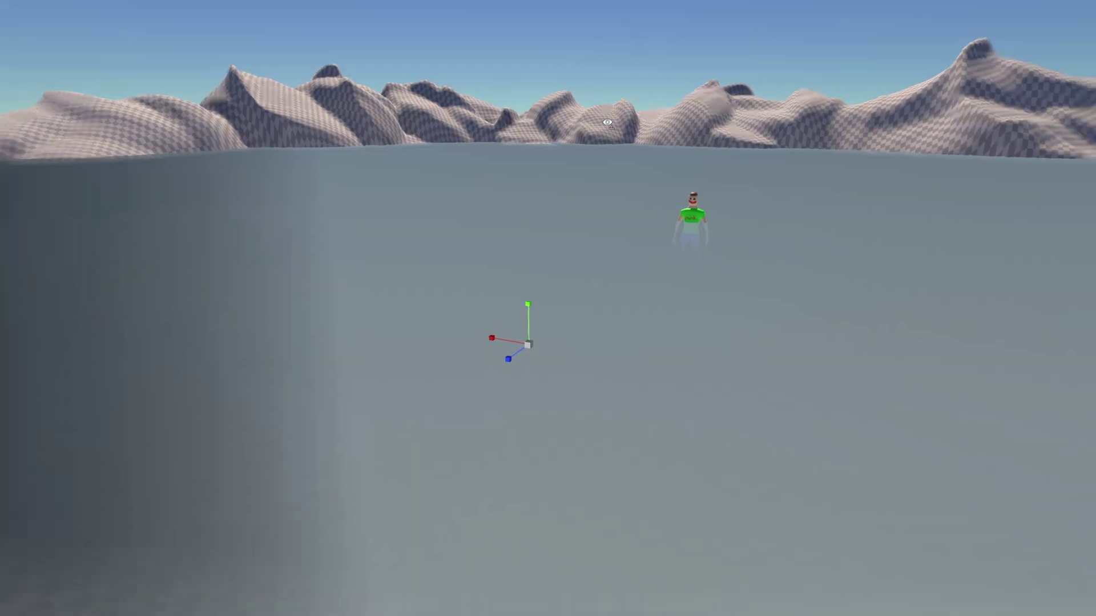
pyautogui.moveTo(608, 123); pyautogui.dragTo(503, 112, button='right')
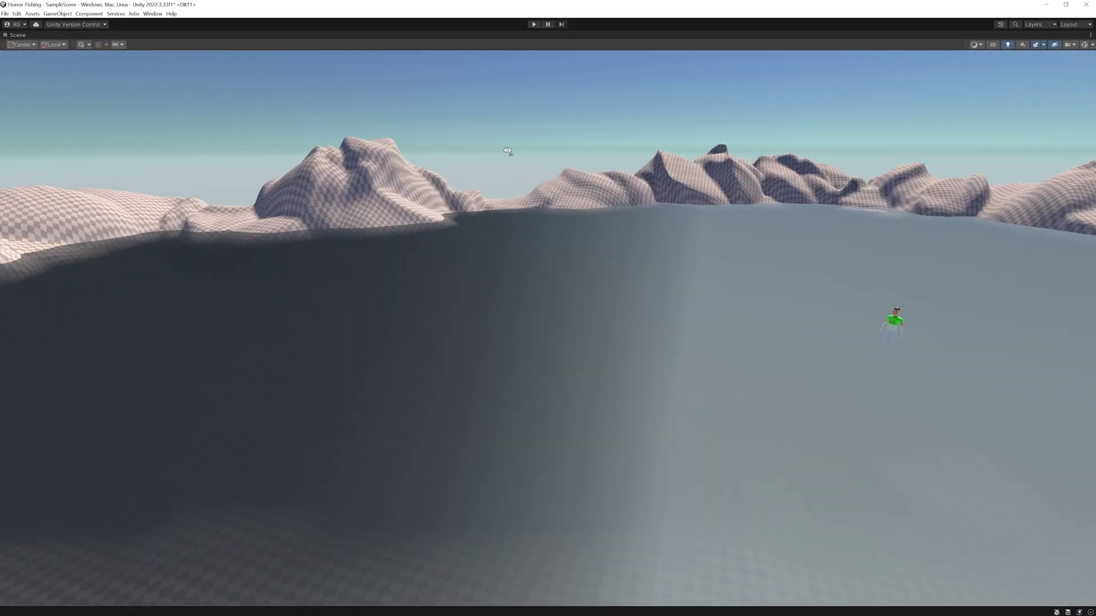
pyautogui.moveTo(508, 150); pyautogui.dragTo(109, 66, button='right')
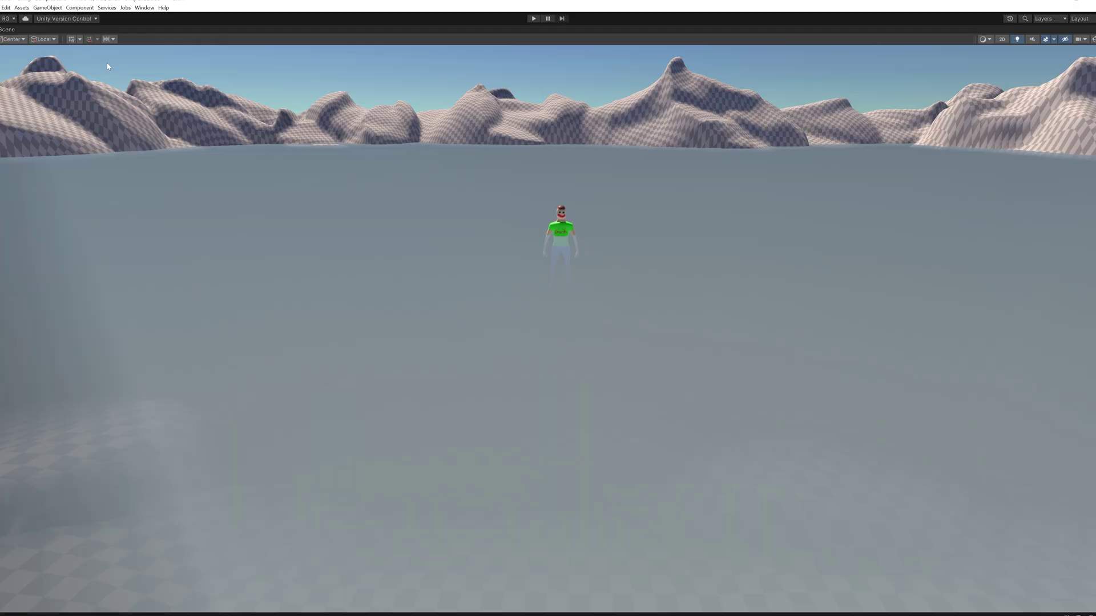
# Restore the full layout and assign the water texture to WaterPlane's WaterTexture slot.
pyautogui.doubleClick(5, 28)
pyautogui.moveTo(722, 97); pyautogui.dragTo(666, 140, button='right')
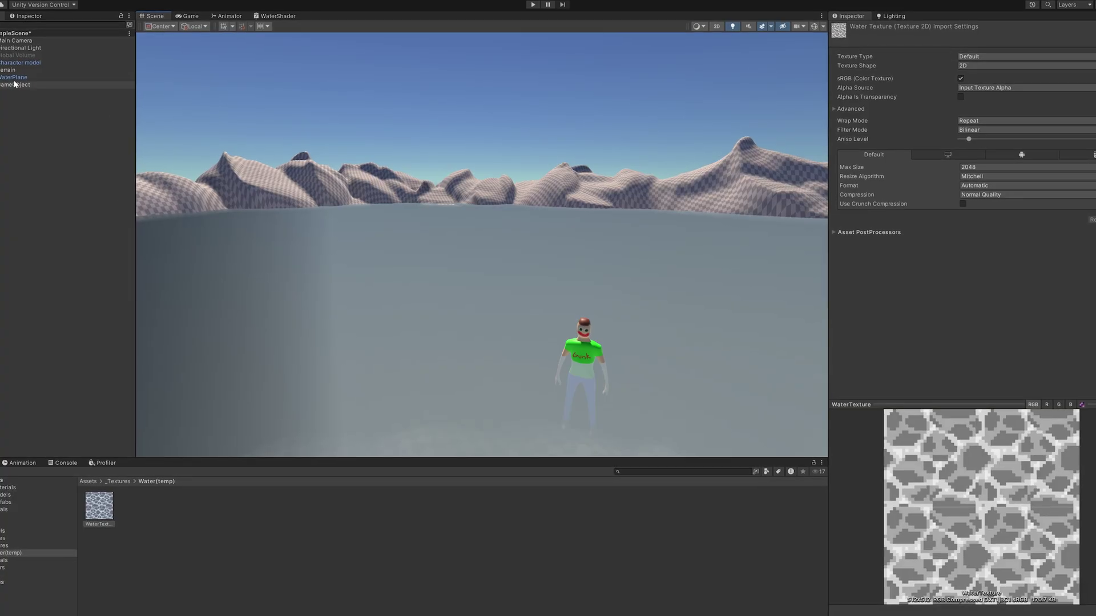
pyautogui.click(13, 76)
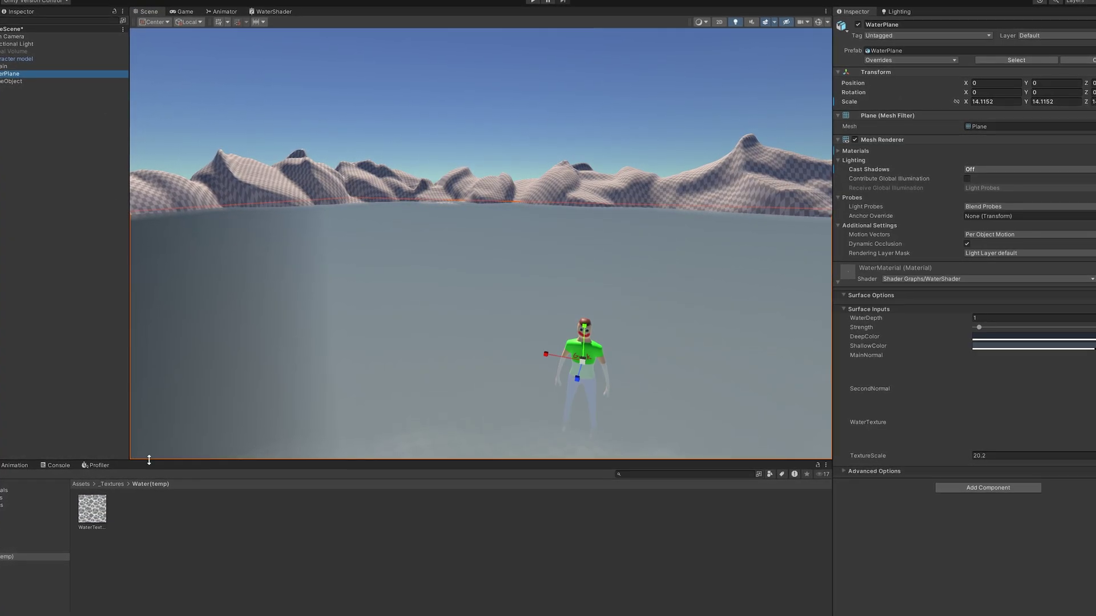
pyautogui.moveTo(78, 494); pyautogui.dragTo(888, 454)
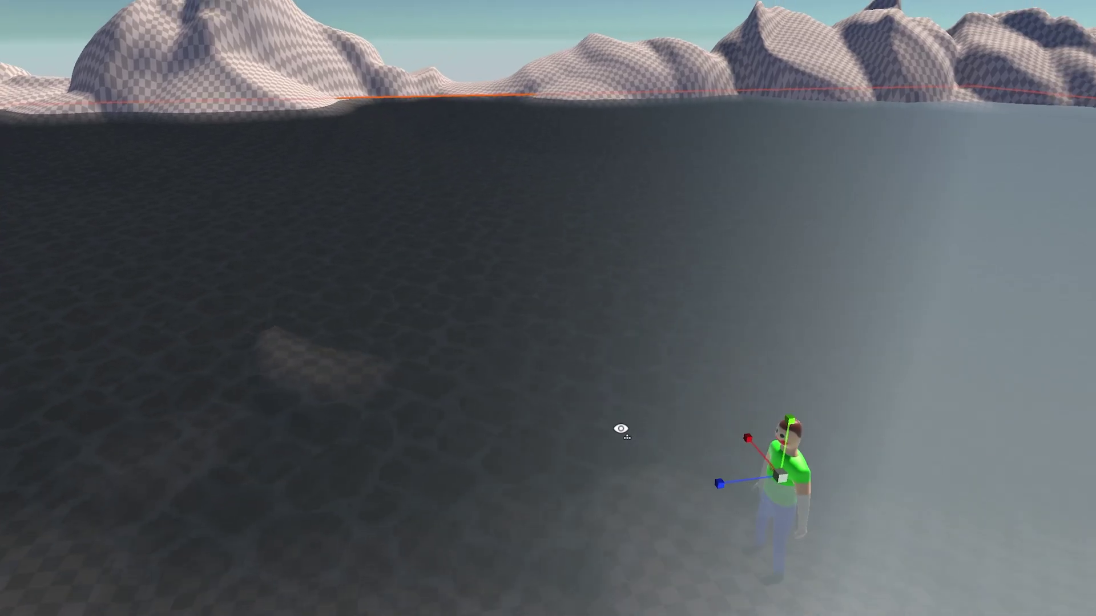
# Scrub TextureScale to 15.5 so the cell pattern tiles across the water.
pyautogui.moveTo(619, 430); pyautogui.dragTo(531, 437, button='right')
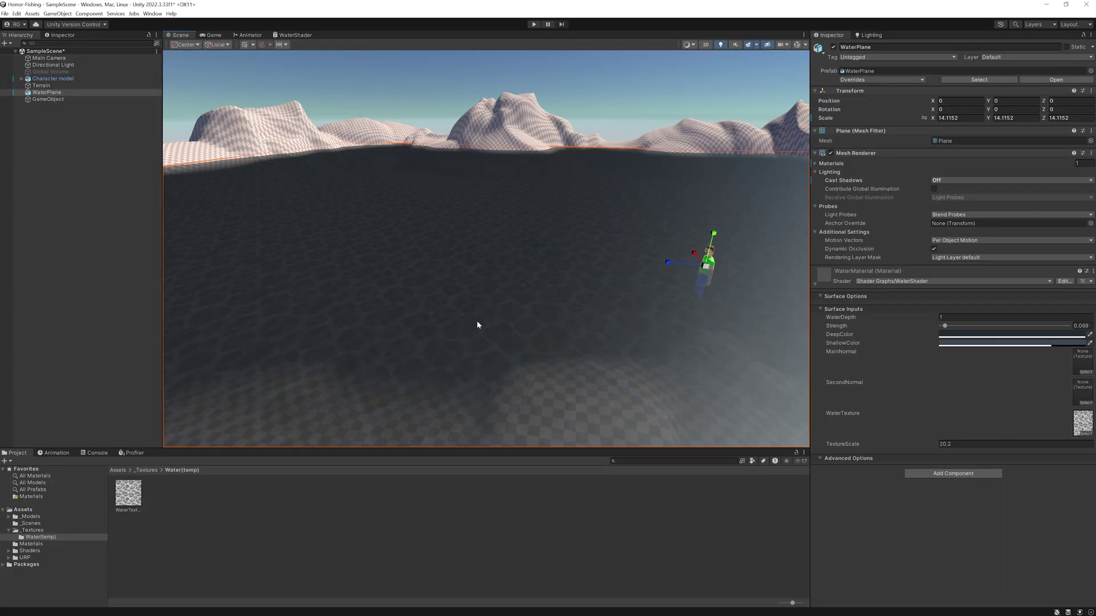
pyautogui.moveTo(481, 296); pyautogui.dragTo(615, 296, button='right')
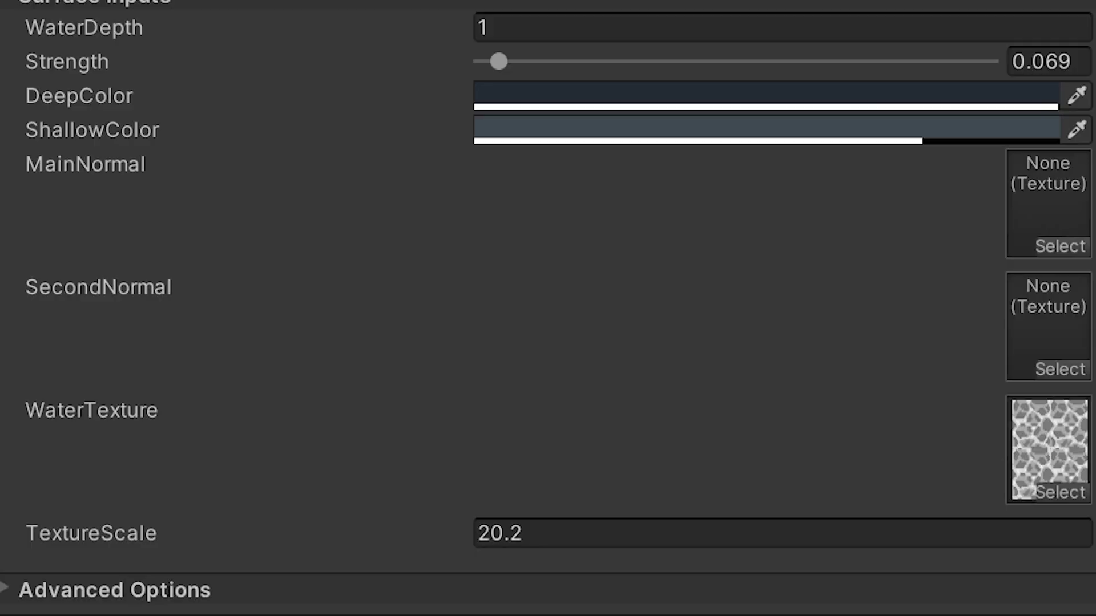
pyautogui.moveTo(388, 534); pyautogui.dragTo(354, 543)
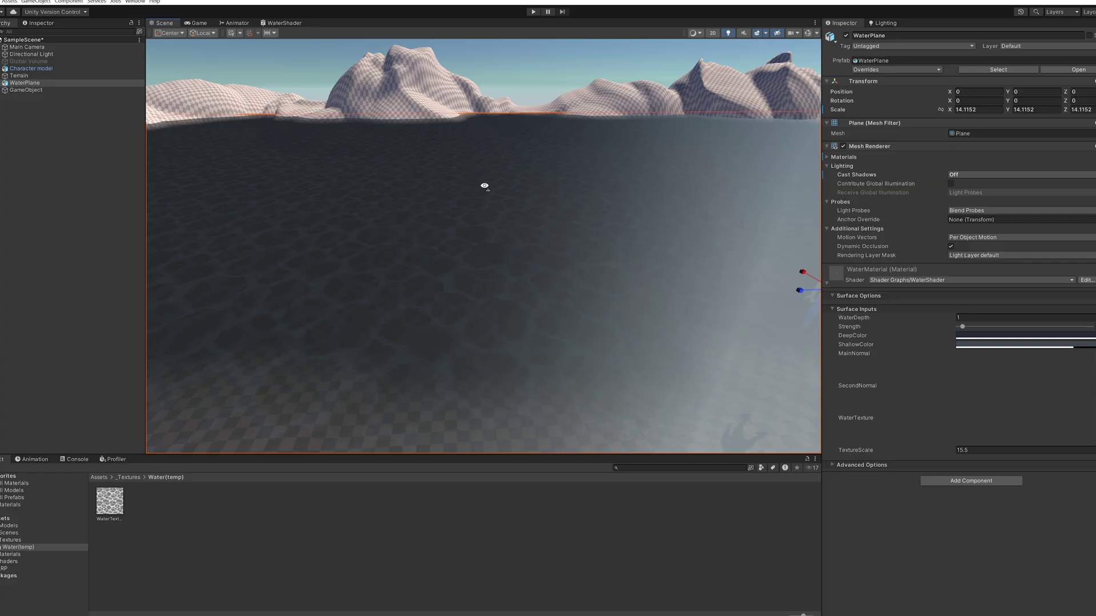
pyautogui.moveTo(435, 201); pyautogui.dragTo(504, 187, button='right')
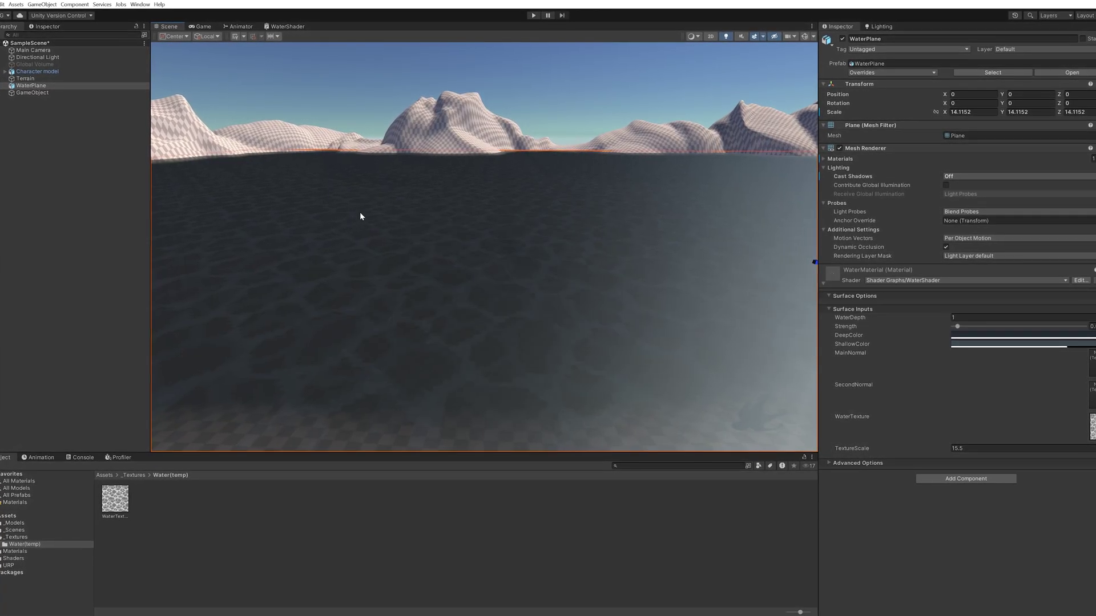
pyautogui.click(532, 108)
pyautogui.moveTo(528, 115); pyautogui.dragTo(448, 227, button='right')
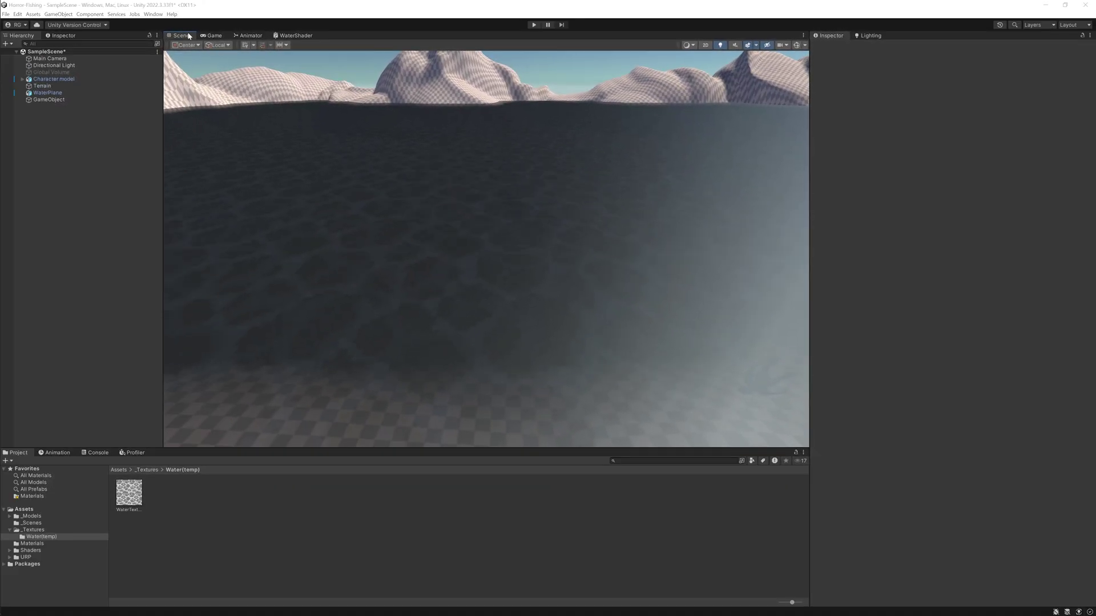
# Switch from Unity to Chrome to play 'How Games Fake Water' on YouTube.
pyautogui.press('super')
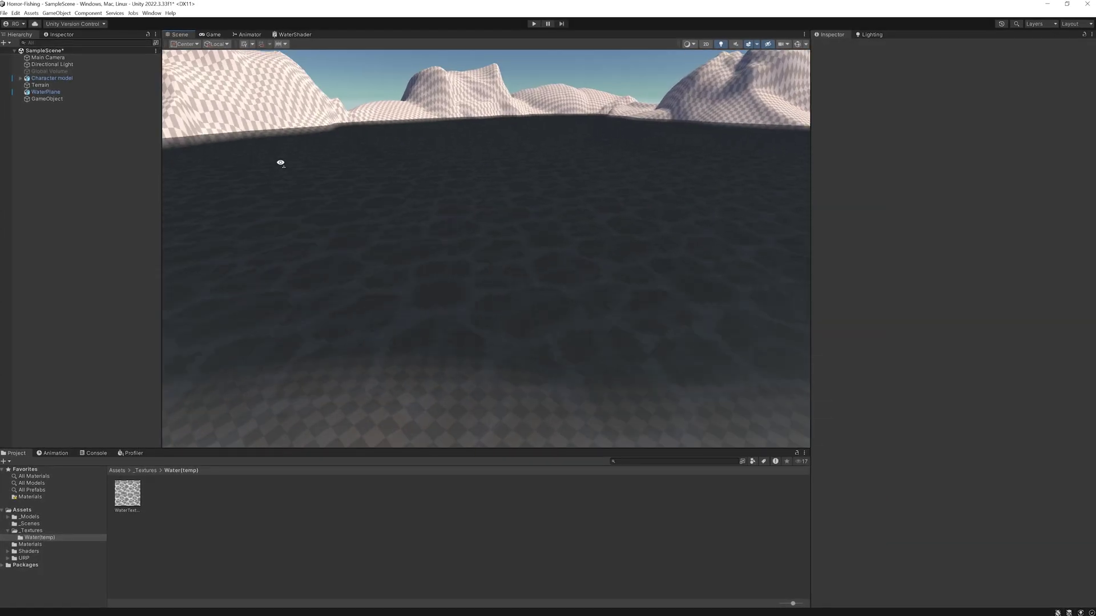
# Orbit around the reflective lake to view the tall cube and character against the mountains.
pyautogui.moveTo(216, 123); pyautogui.dragTo(244, 105, button='right')
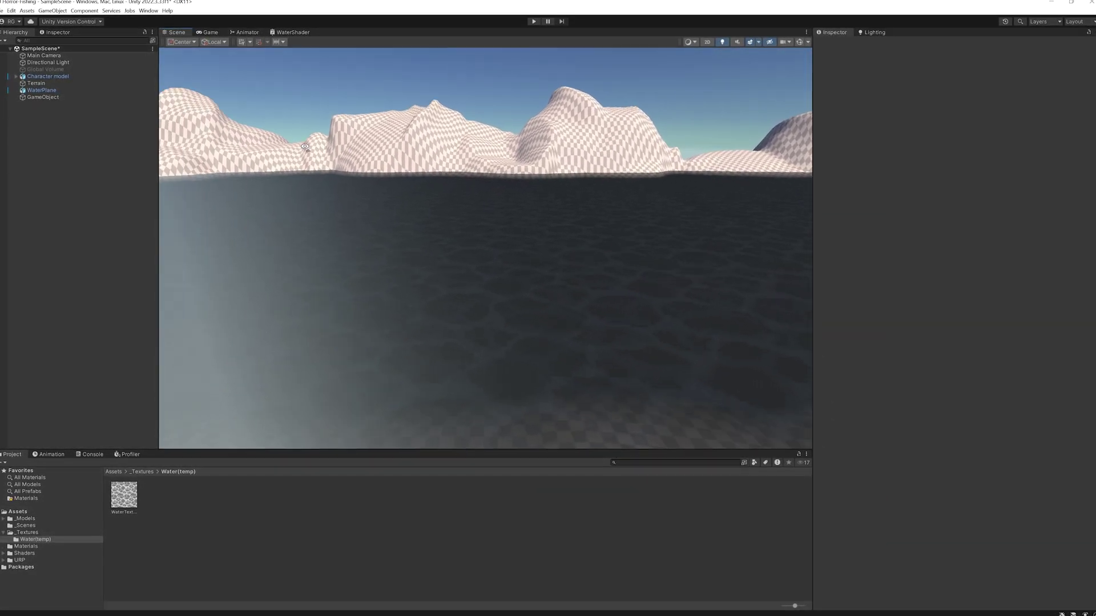
pyautogui.moveTo(305, 147); pyautogui.dragTo(527, 188, button='right')
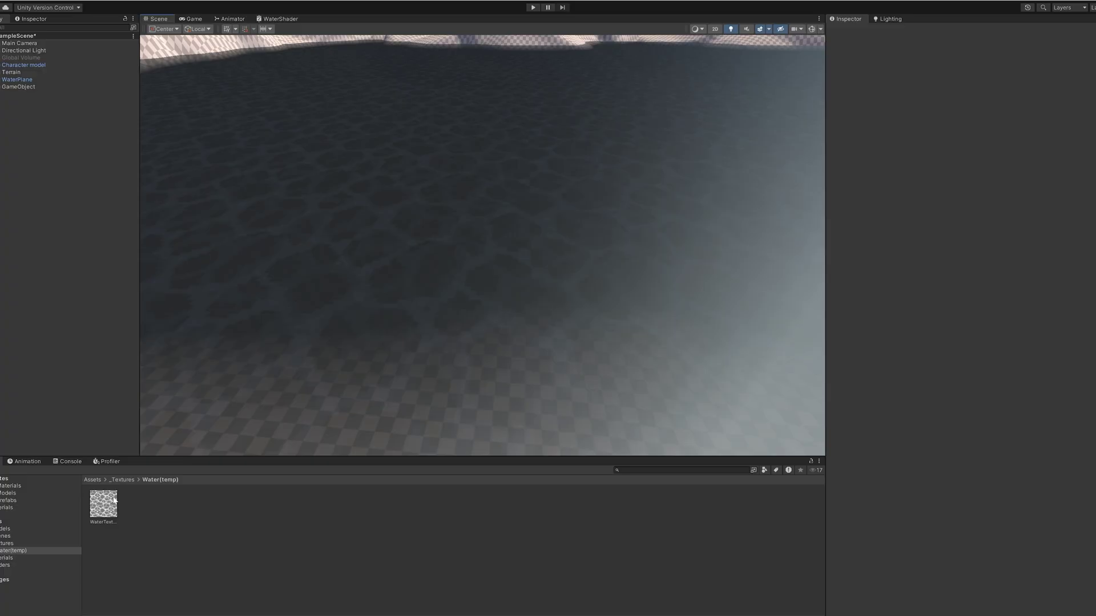
pyautogui.moveTo(174, 411); pyautogui.dragTo(291, 262, button='right')
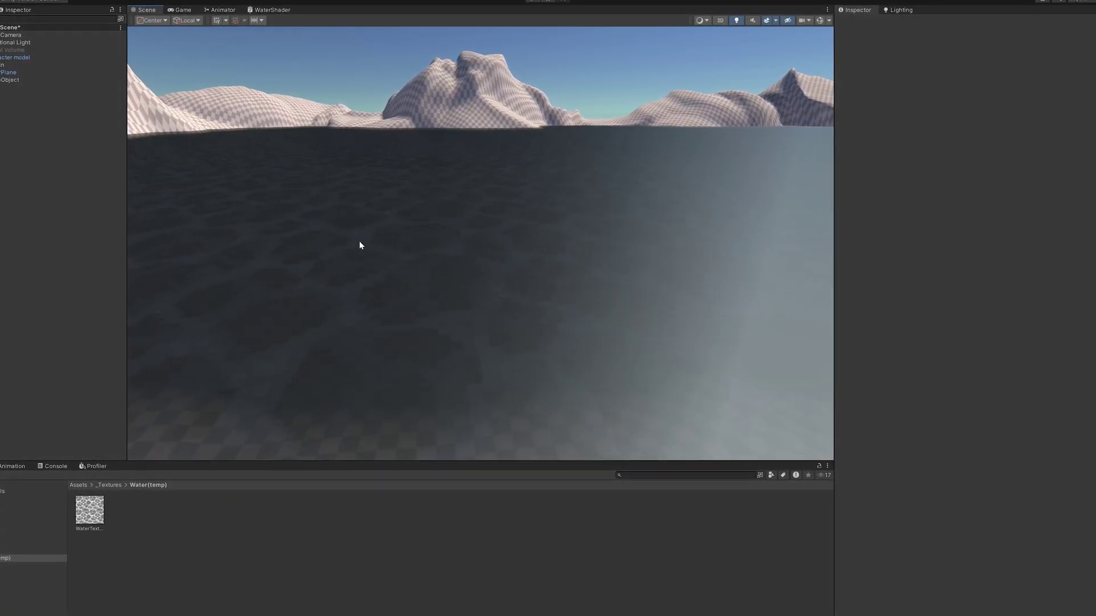
pyautogui.moveTo(360, 245); pyautogui.dragTo(671, 226, button='right')
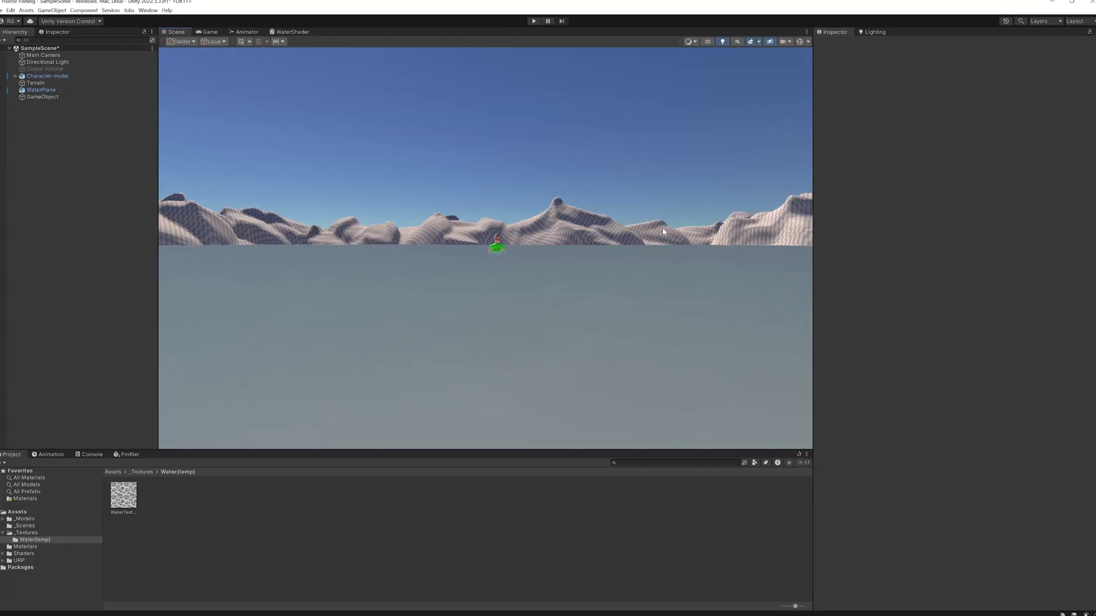
pyautogui.moveTo(436, 263); pyautogui.dragTo(481, 259, button='right')
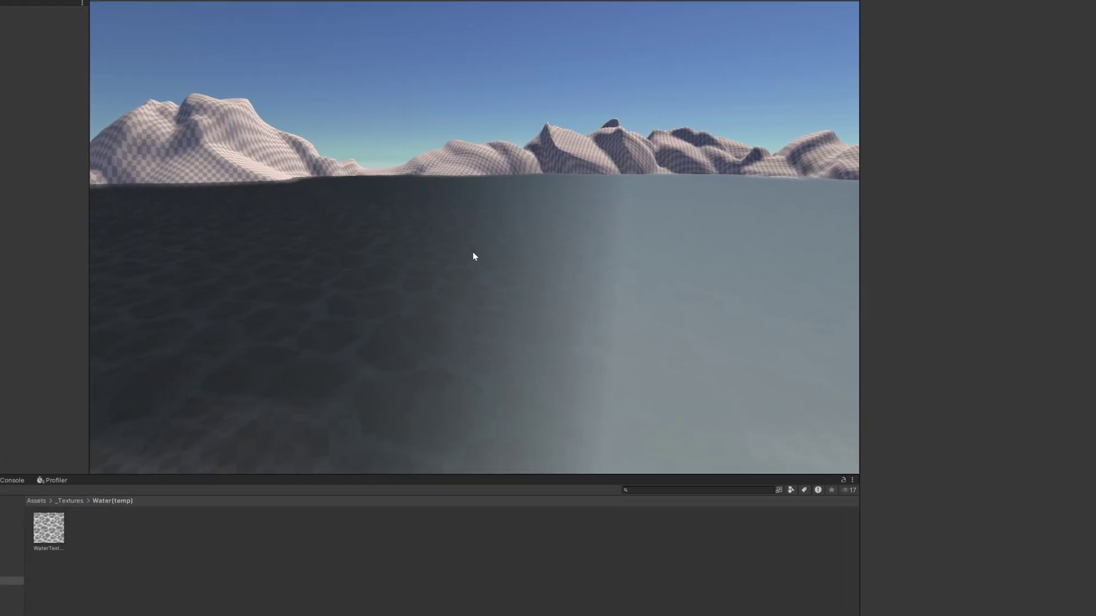
pyautogui.moveTo(442, 232); pyautogui.dragTo(358, 262, button='right')
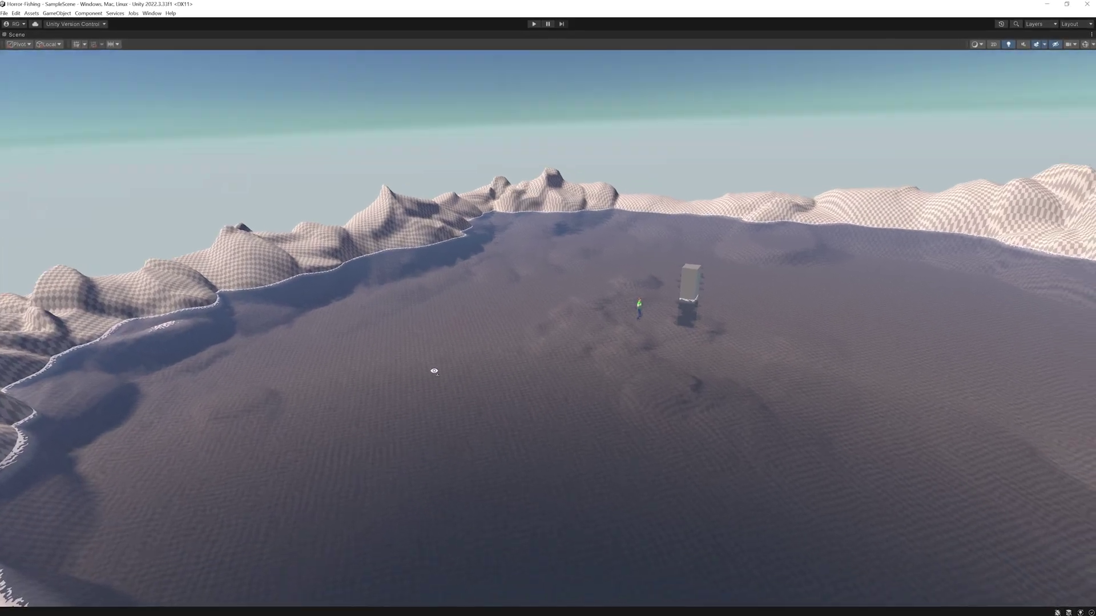
pyautogui.moveTo(433, 372); pyautogui.dragTo(363, 383, button='right')
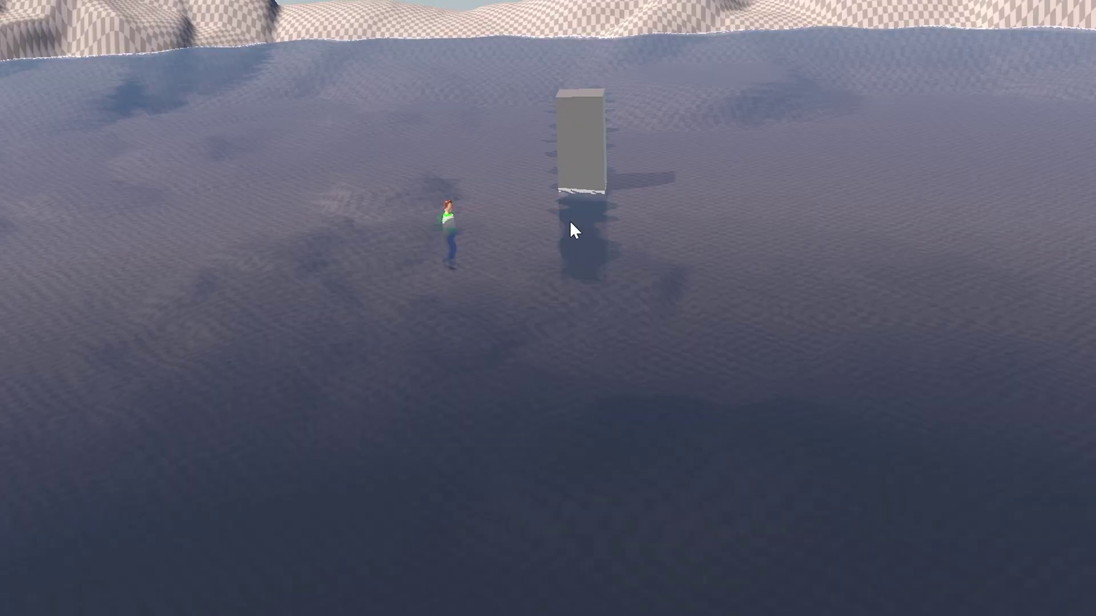
pyautogui.moveTo(558, 330); pyautogui.dragTo(289, 263, button='right')
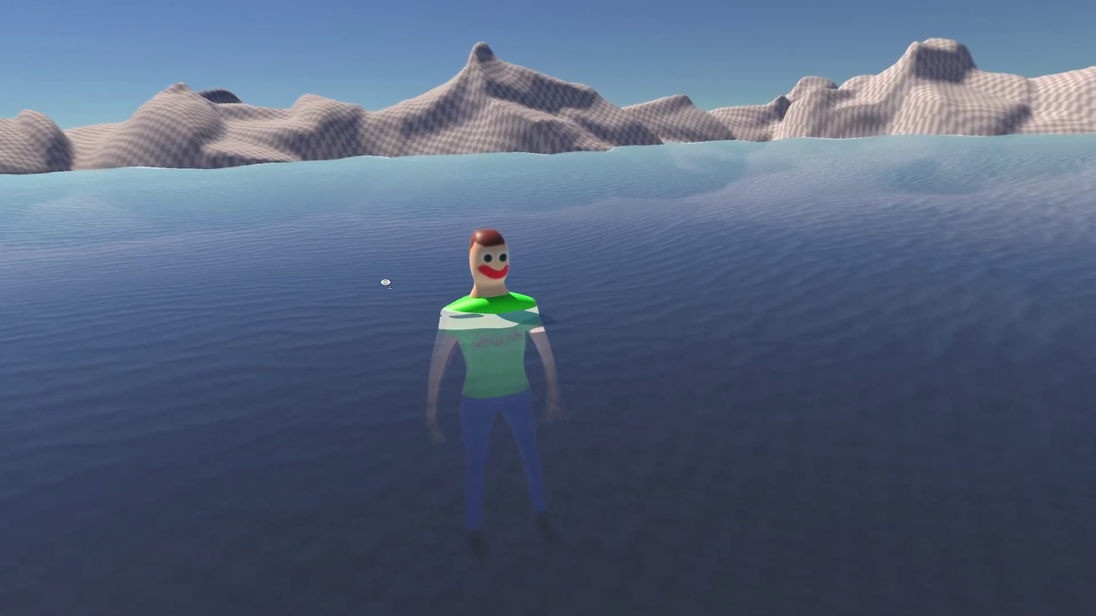
pyautogui.press('w')
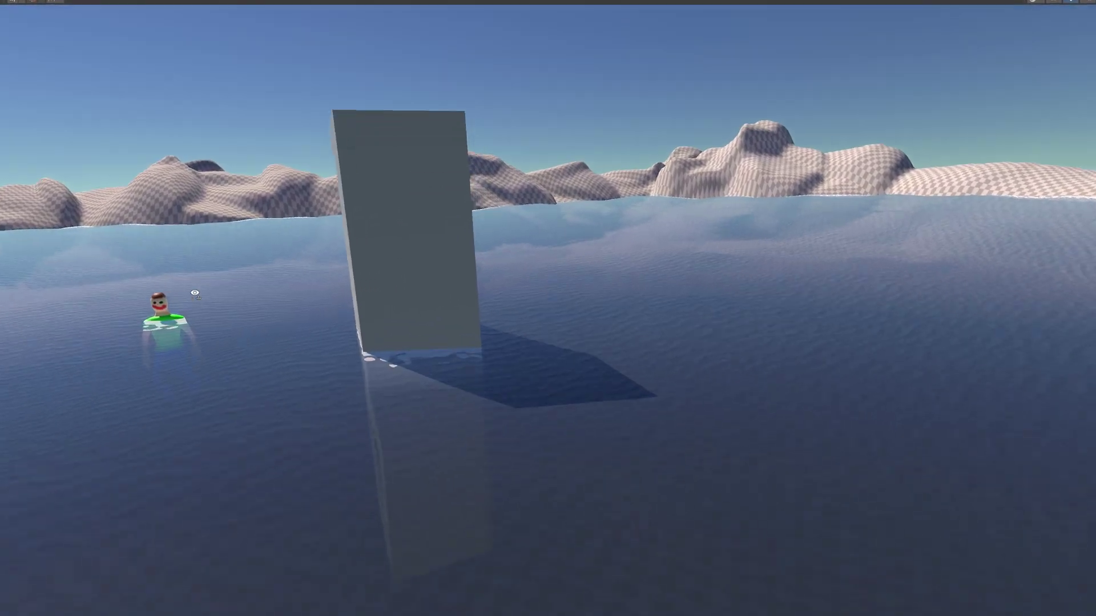
pyautogui.moveTo(195, 293); pyautogui.dragTo(12, 1, button='right')
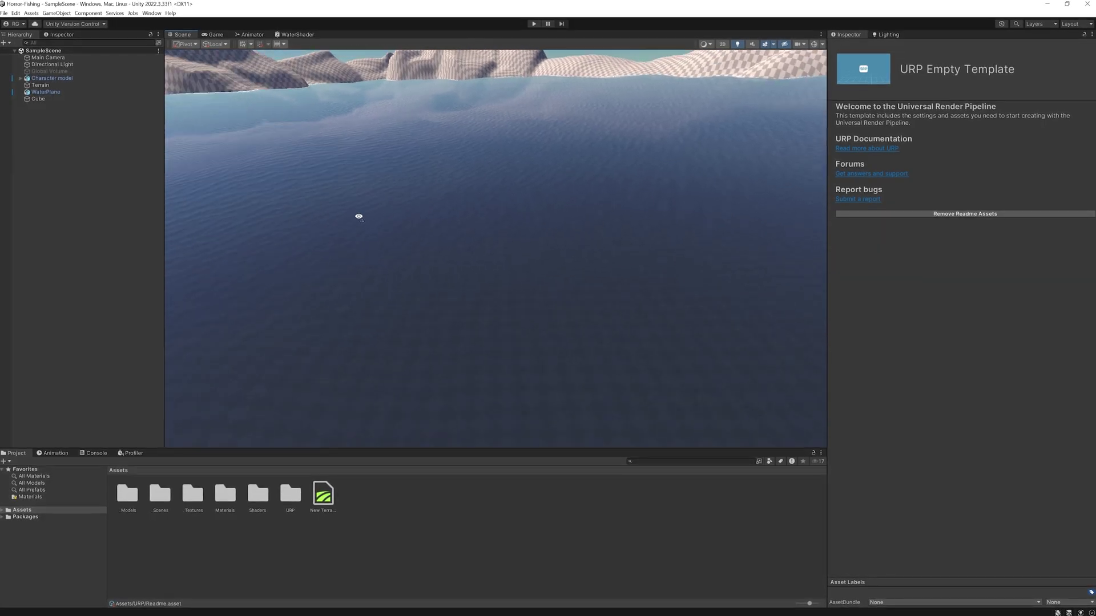
# Scrub DisplacementStrength from 0.1 to 1.16 and watch the tall waves across the lake.
pyautogui.moveTo(326, 257); pyautogui.dragTo(126, 258, button='right')
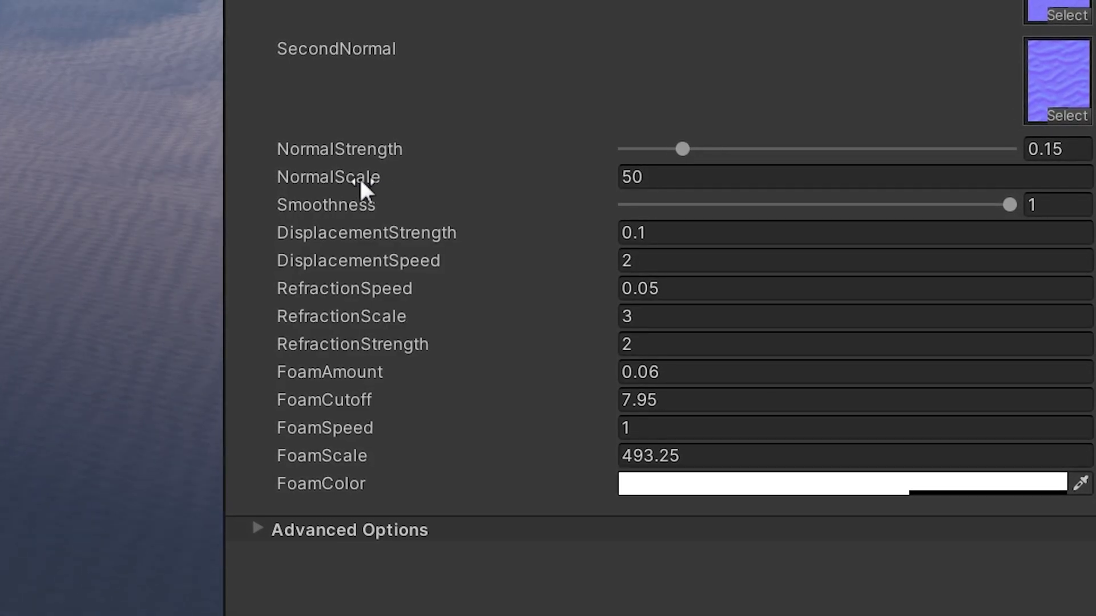
pyautogui.moveTo(575, 235); pyautogui.dragTo(636, 238)
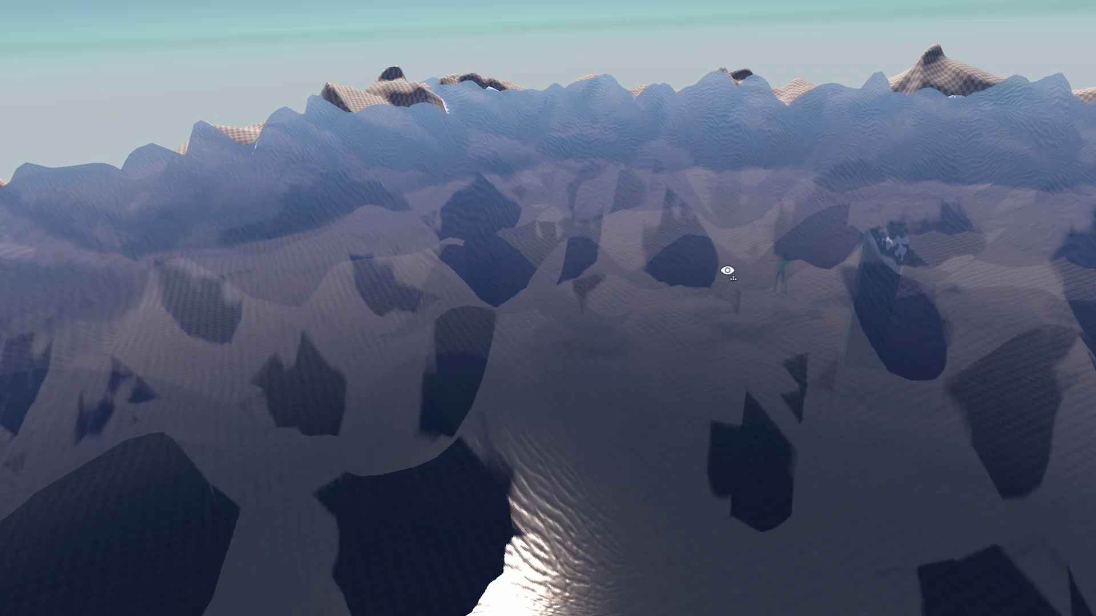
pyautogui.moveTo(727, 272); pyautogui.dragTo(814, 147, button='right')
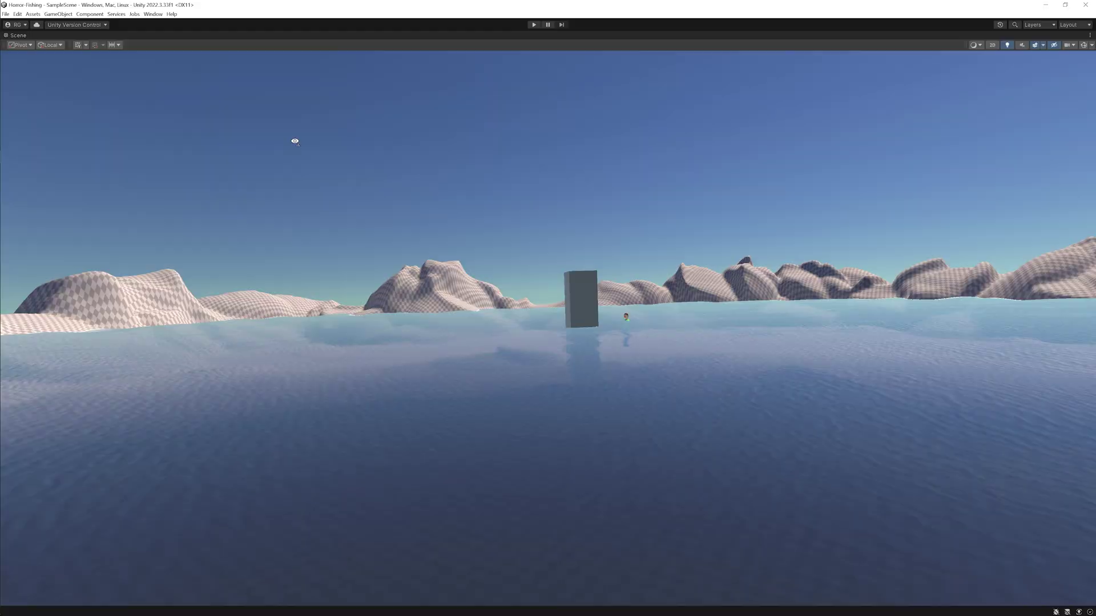
pyautogui.moveTo(296, 139); pyautogui.dragTo(504, 127, button='right')
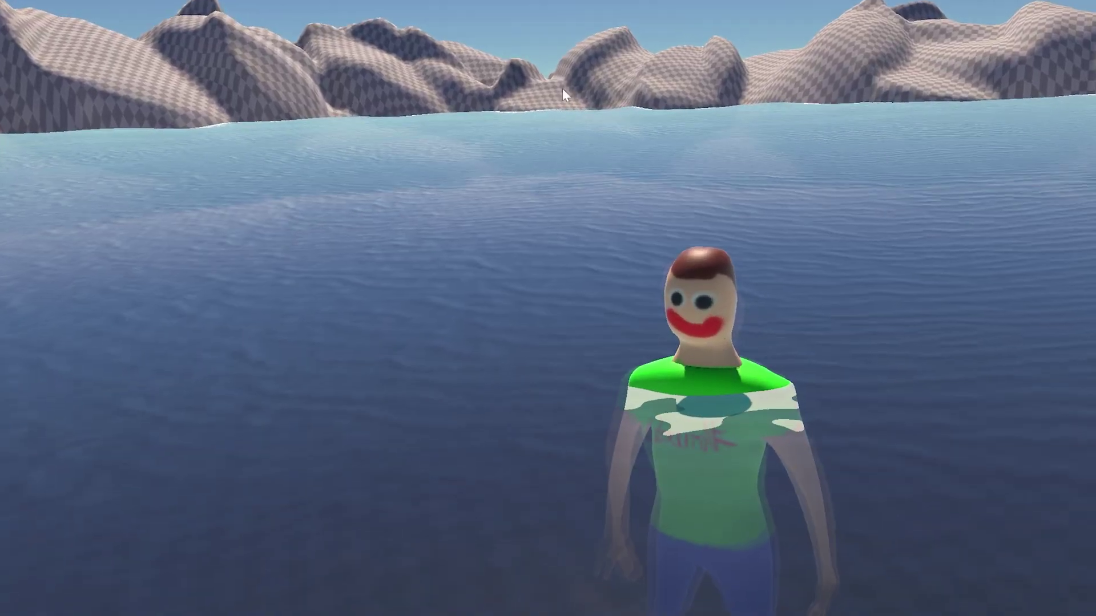
pyautogui.moveTo(563, 89); pyautogui.dragTo(694, 130, button='right')
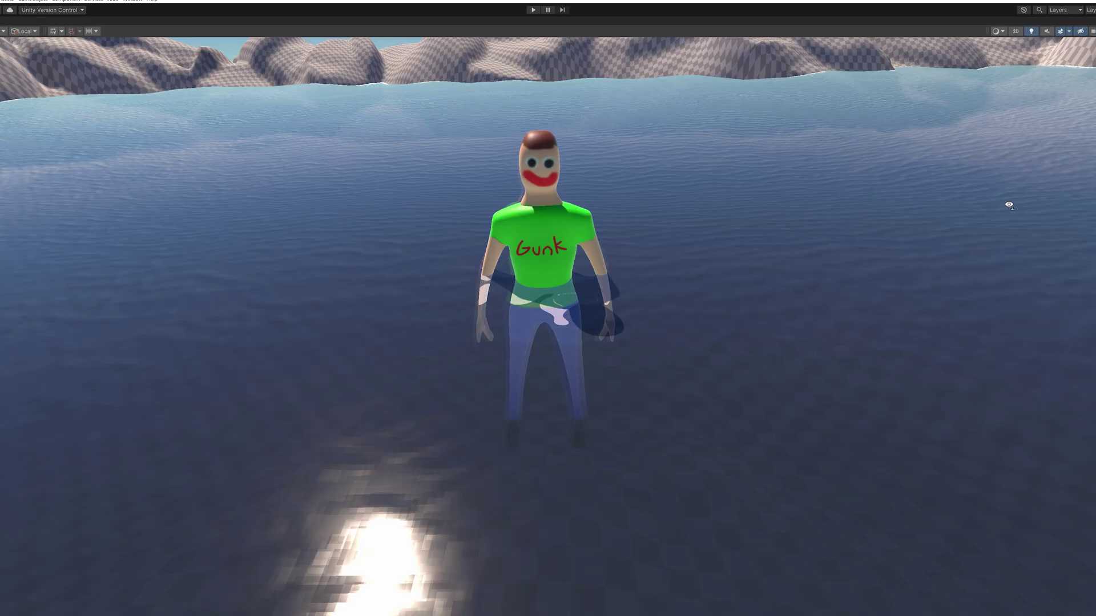
pyautogui.moveTo(1009, 204); pyautogui.dragTo(1003, 212, button='right')
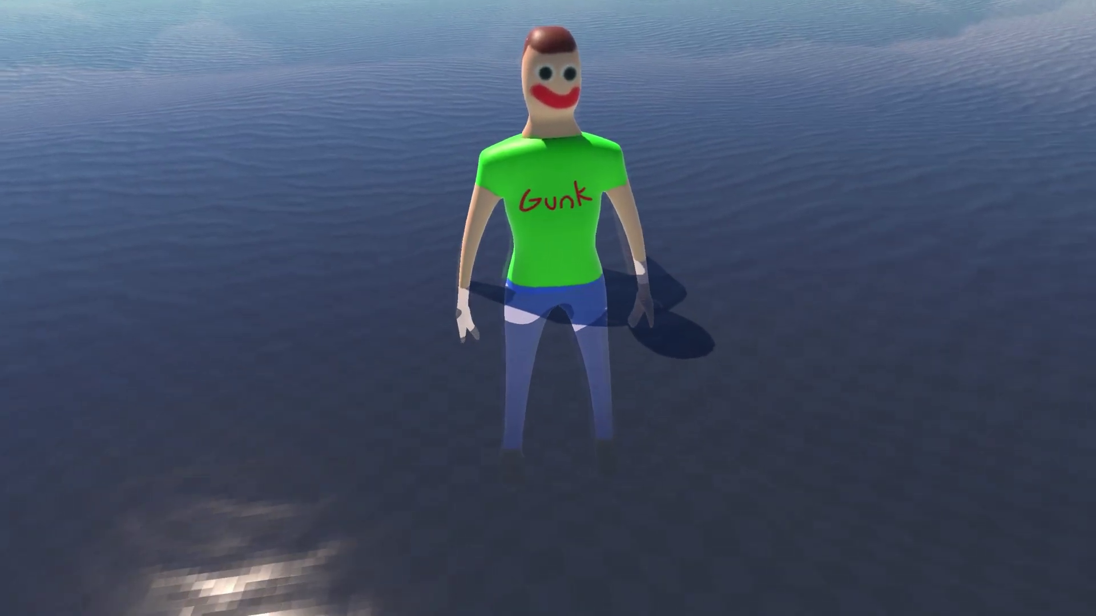
pyautogui.moveTo(879, 200); pyautogui.dragTo(995, 185, button='right')
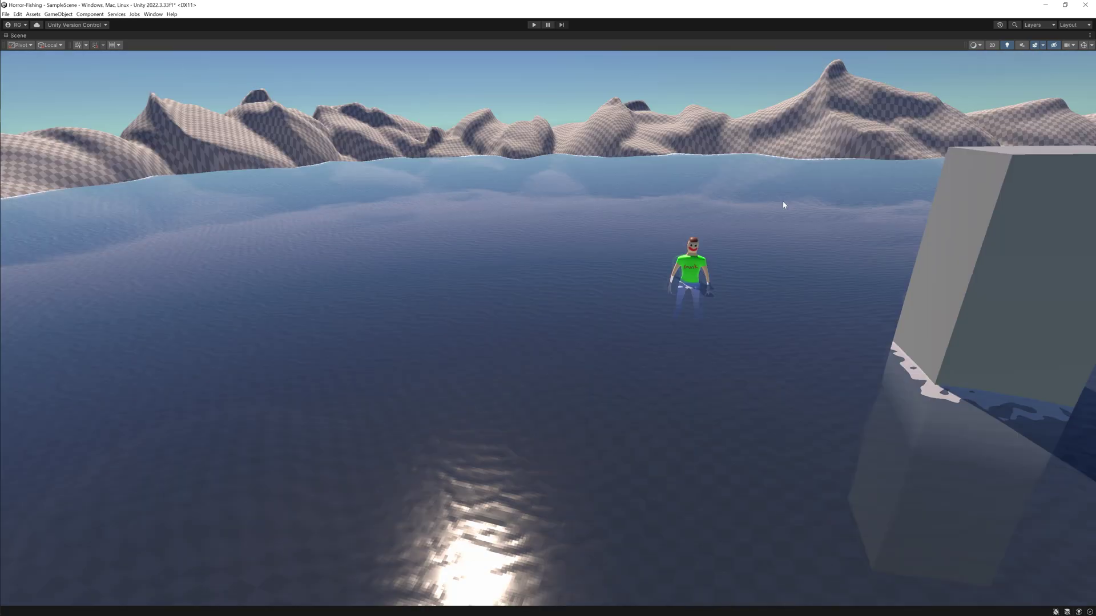
pyautogui.moveTo(688, 198); pyautogui.dragTo(778, 174, button='right')
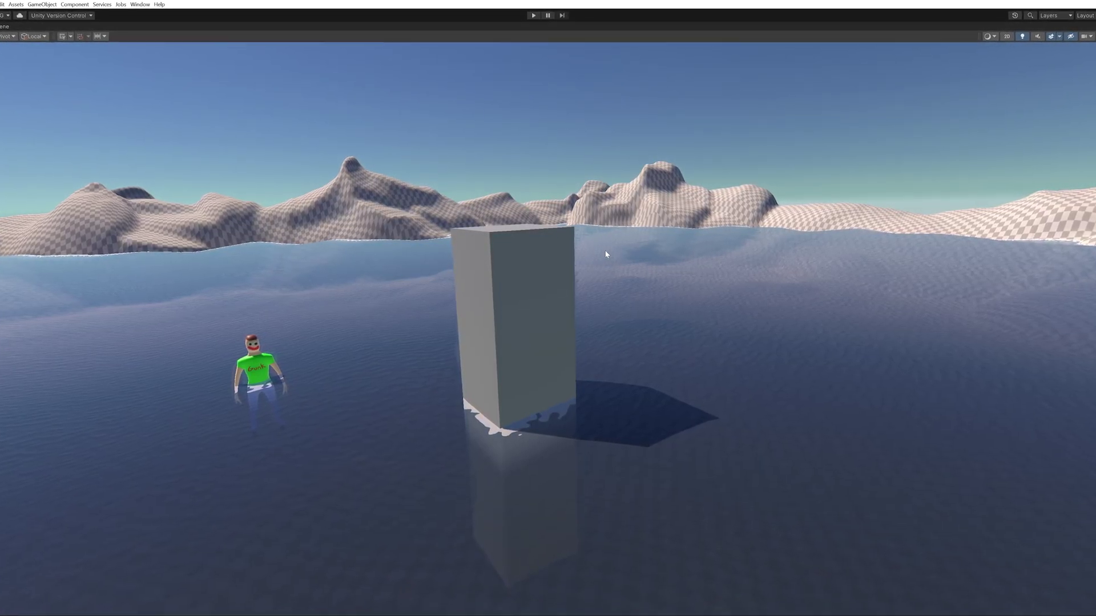
pyautogui.moveTo(615, 248); pyautogui.dragTo(655, 269, button='right')
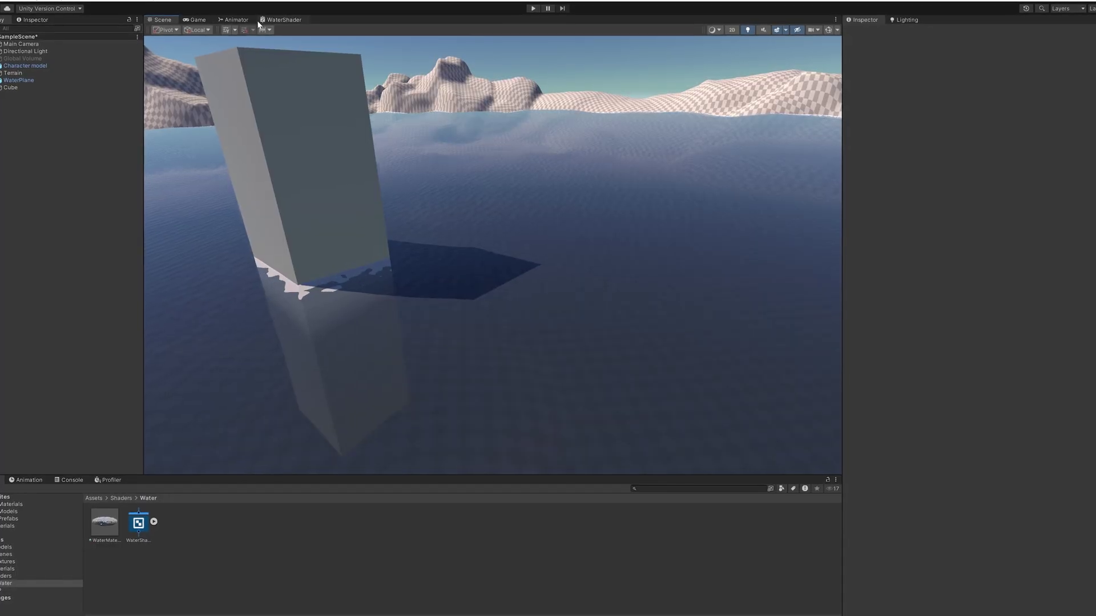
# Open the WaterShader graph and pan toward the Screen Position nodes.
pyautogui.click(261, 20)
pyautogui.scroll(-5, 478, 232)
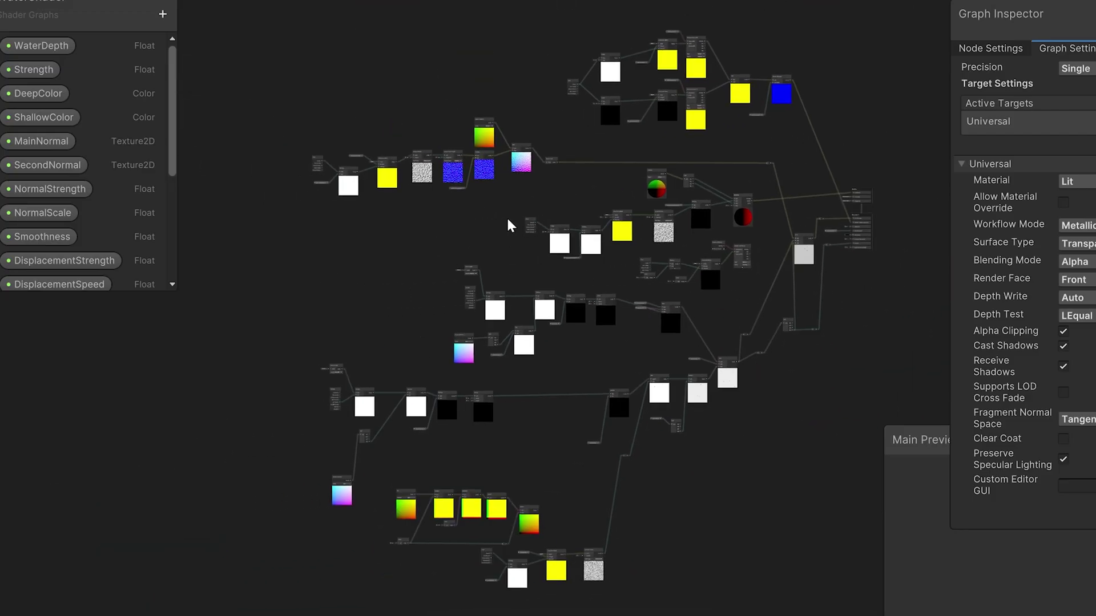
pyautogui.scroll(2, 510, 226)
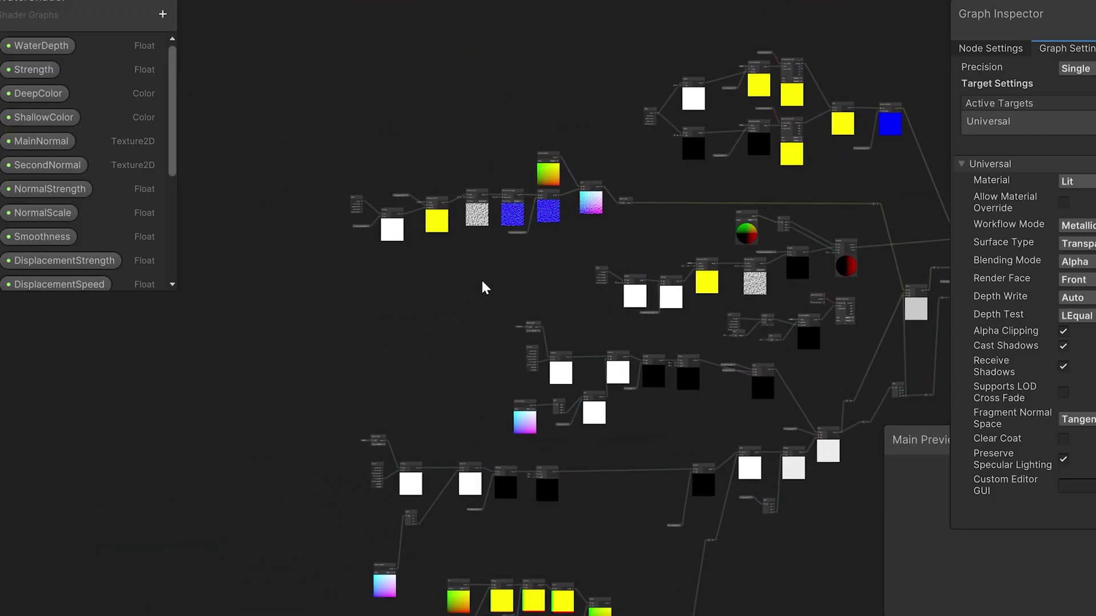
pyautogui.scroll(1, 578, 239)
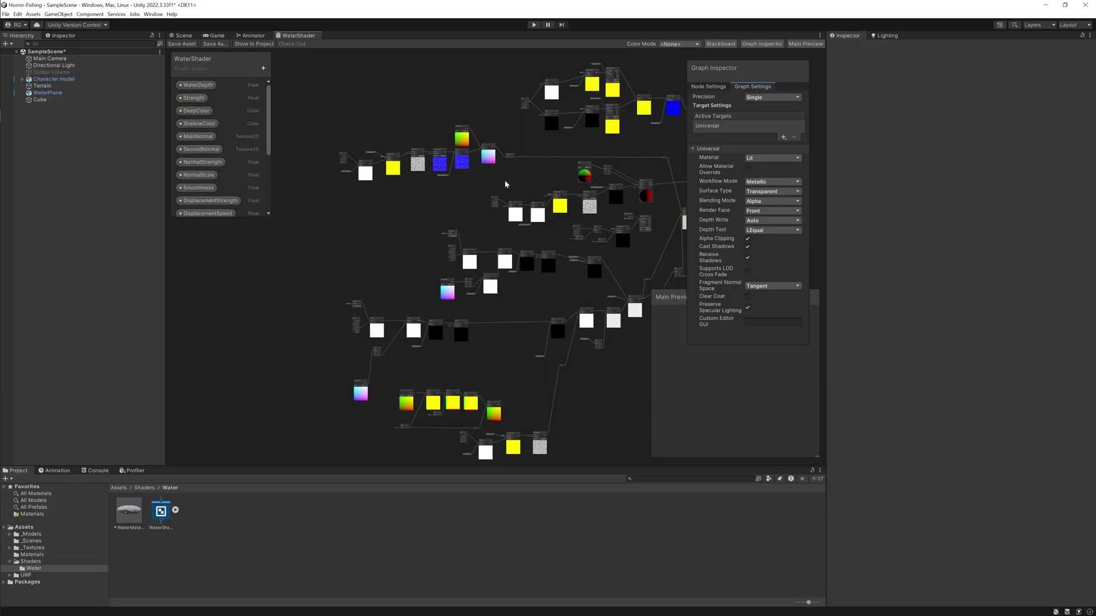
pyautogui.scroll(3, 504, 180)
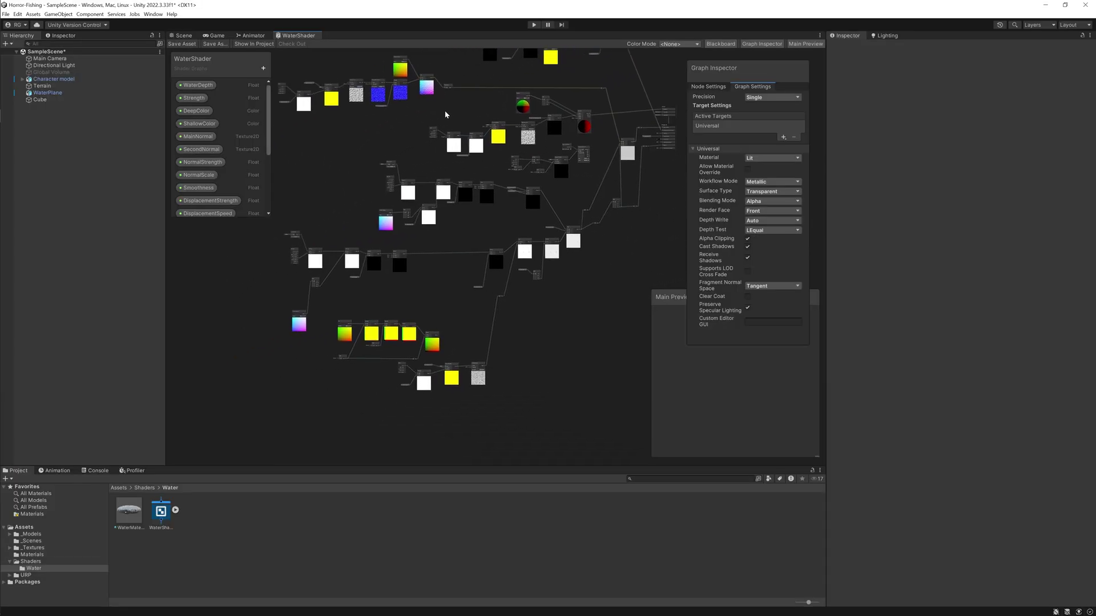
pyautogui.scroll(1, 508, 194)
pyautogui.moveTo(543, 184); pyautogui.dragTo(468, 341, button='middle')
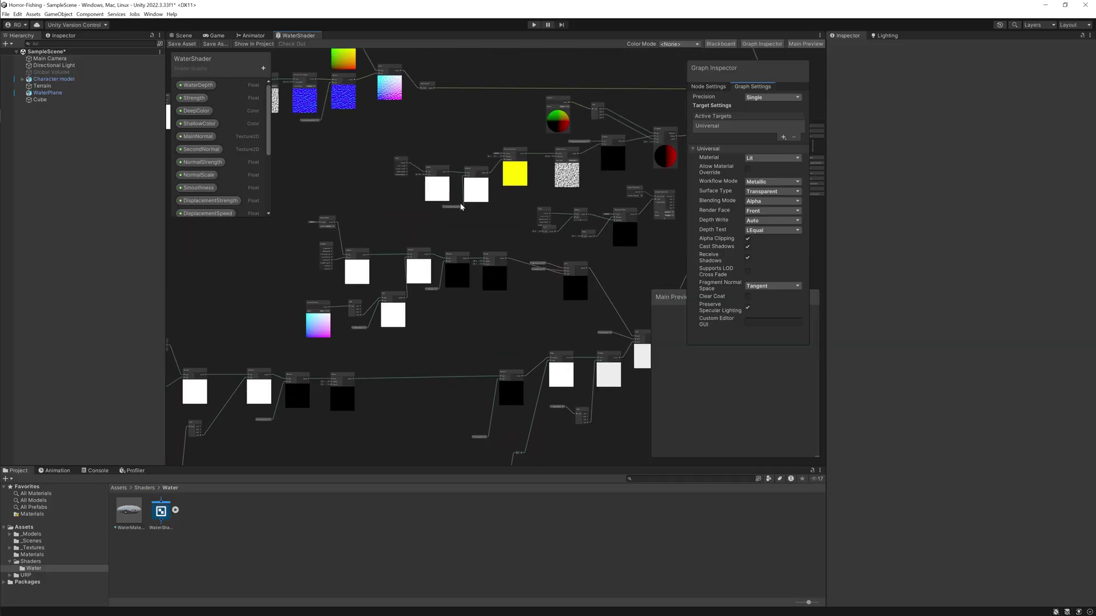
pyautogui.moveTo(460, 86); pyautogui.dragTo(313, 159, button='middle')
# Marquee-select the Position, Split and Combine displacement node group.
pyautogui.scroll(3, 545, 274)
pyautogui.scroll(-3, 313, 159)
pyautogui.moveTo(313, 158); pyautogui.dragTo(645, 269)
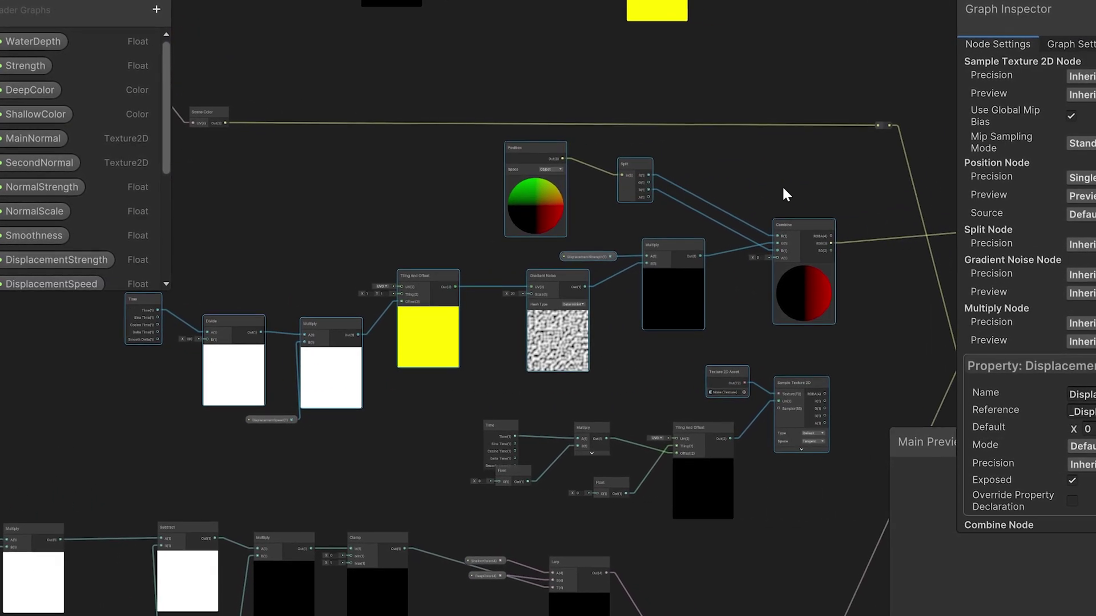
pyautogui.moveTo(806, 167); pyautogui.dragTo(196, 406)
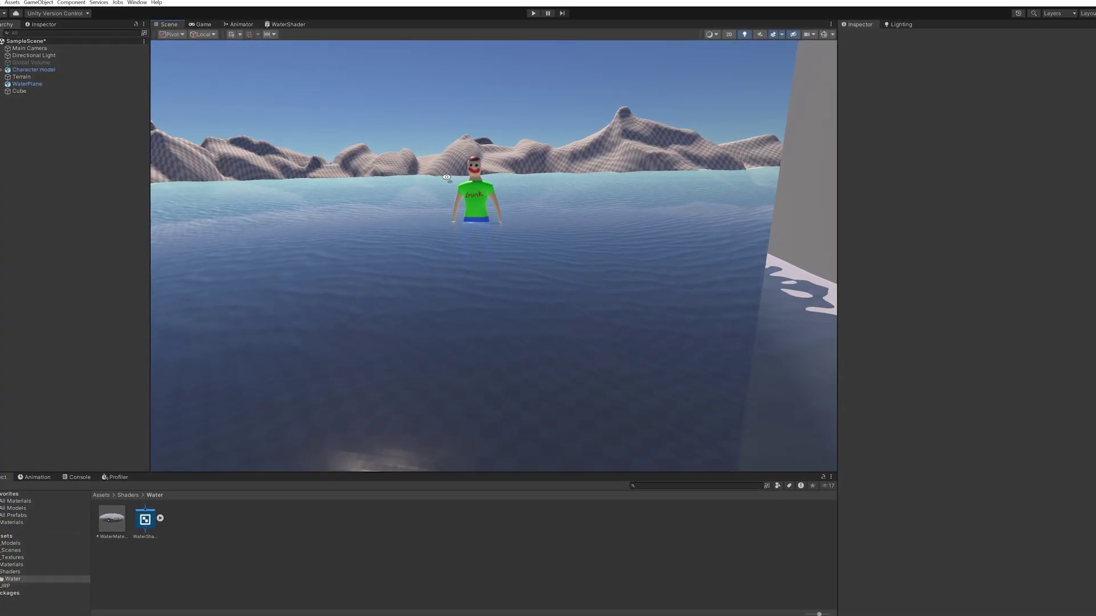
# Fly the Scene camera over the wavy water near the character, toggling the maximised view.
pyautogui.moveTo(446, 177); pyautogui.dragTo(382, 207, button='right')
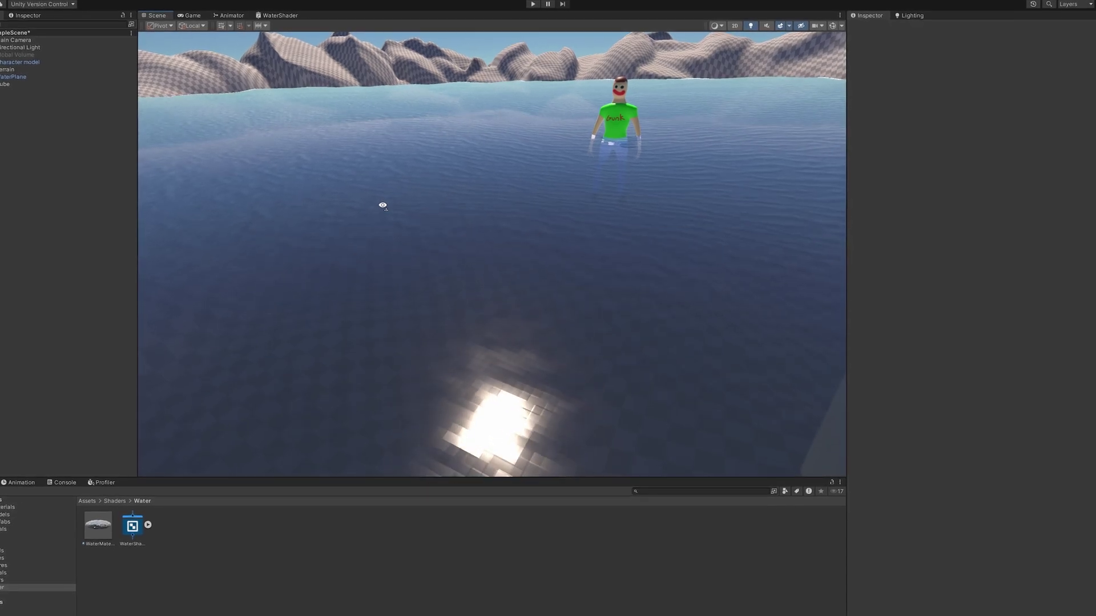
pyautogui.moveTo(383, 204); pyautogui.dragTo(473, 190, button='right')
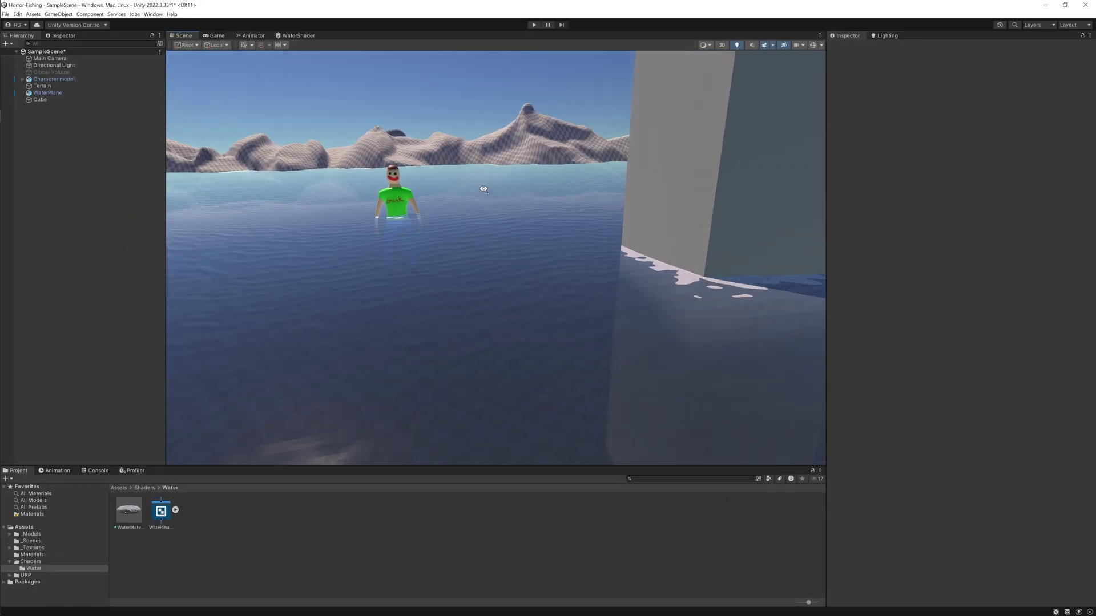
pyautogui.press('w')
pyautogui.moveTo(544, 225); pyautogui.dragTo(507, 235, button='right')
pyautogui.press('s')
pyautogui.hotkey('shift', 'space')
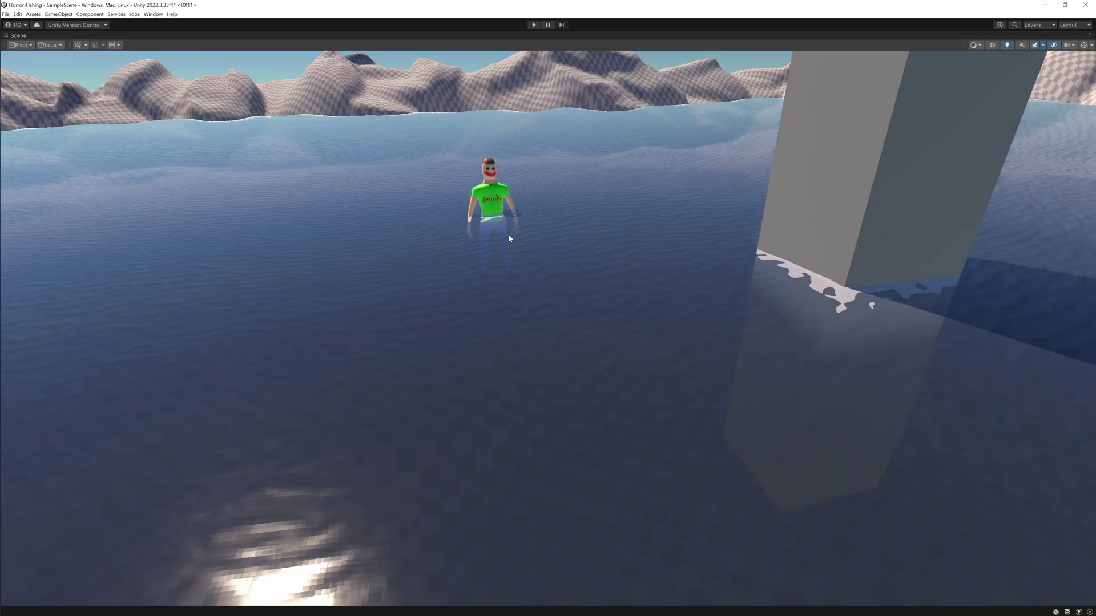
pyautogui.hotkey('shift', 'space')
# Select and frame the Position, Split and Combine displacement nodes in the shader graph.
pyautogui.click(270, 36)
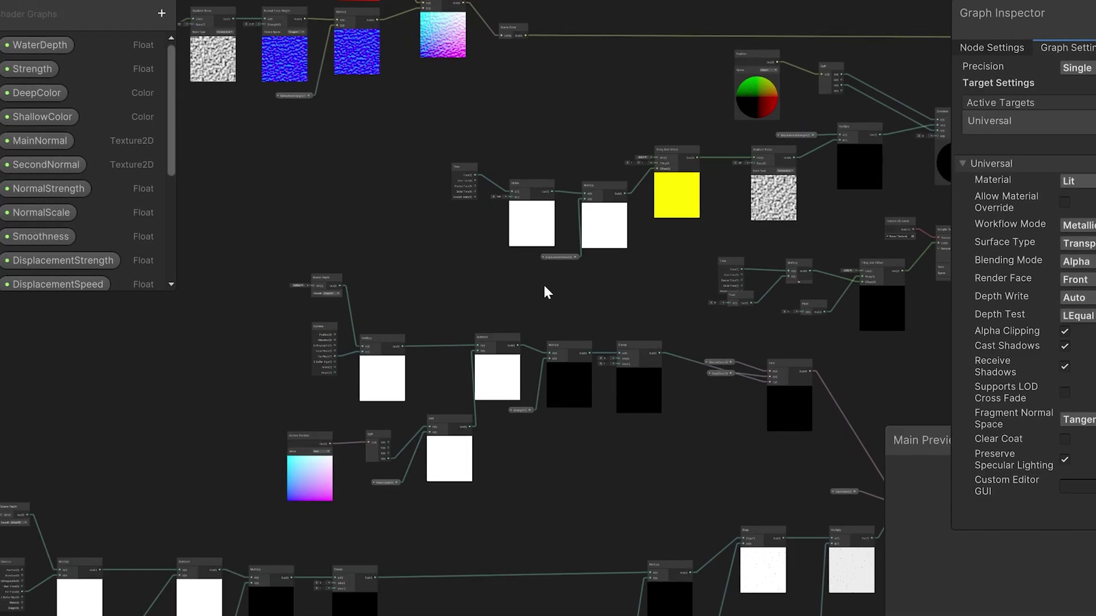
pyautogui.scroll(-2, 547, 196)
pyautogui.scroll(1, 645, 174)
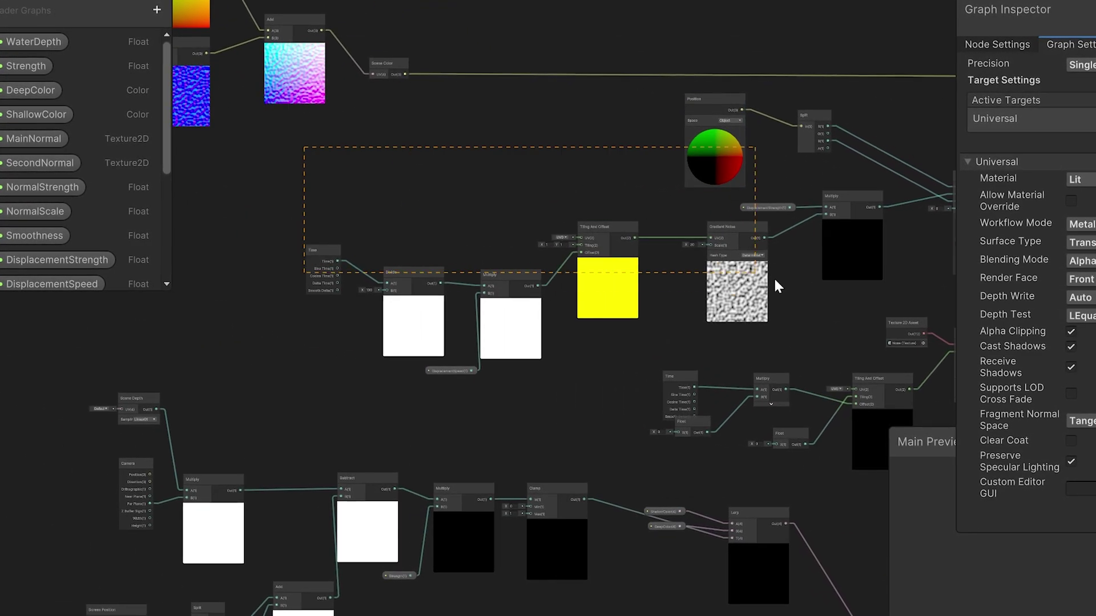
pyautogui.moveTo(778, 285); pyautogui.dragTo(881, 336)
pyautogui.press('f')
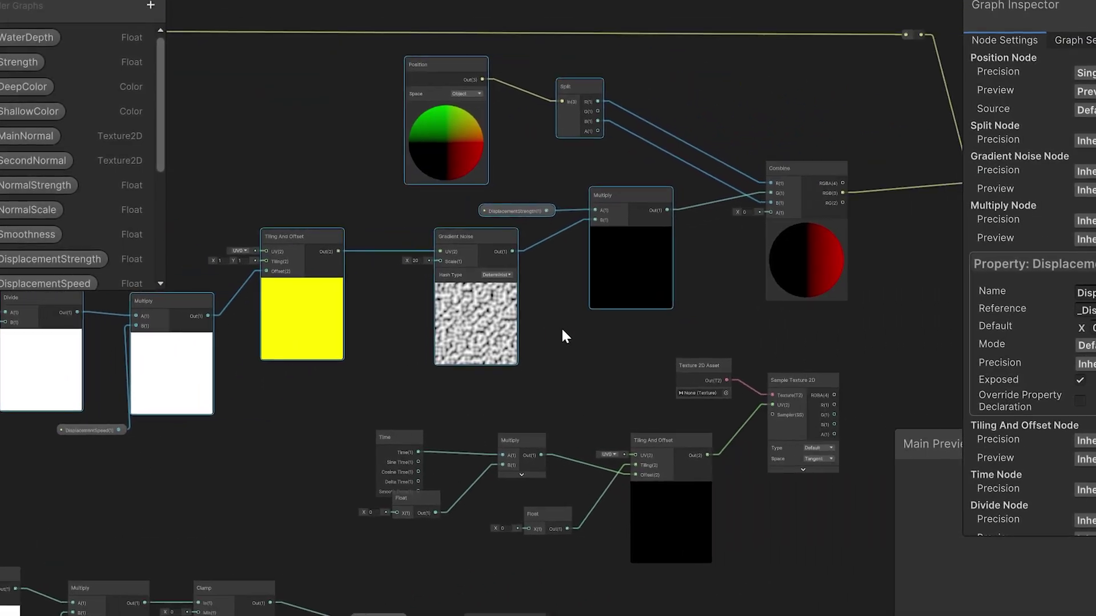
pyautogui.scroll(-3, 565, 336)
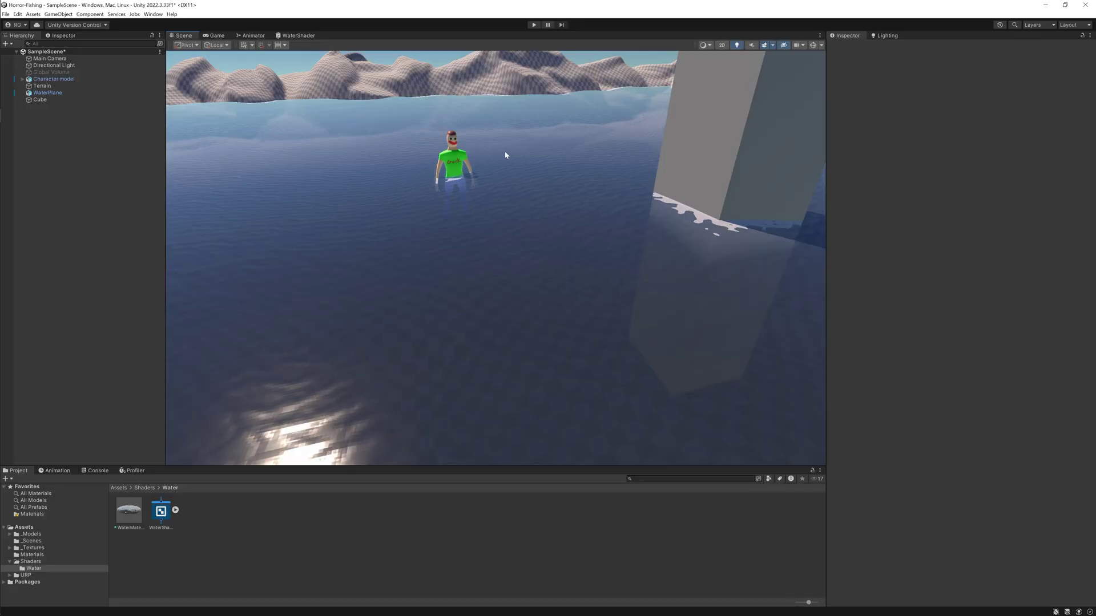
# Maximise the shader graph and pan to the Time, Divide, Split and Combine nodes.
pyautogui.moveTo(505, 155); pyautogui.dragTo(544, 150, button='right')
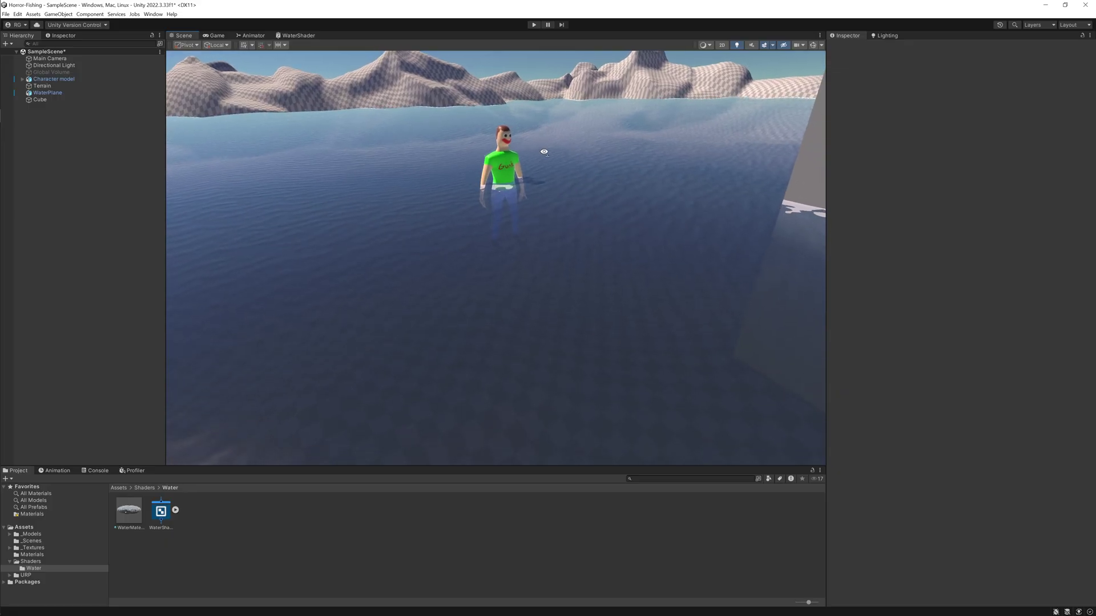
pyautogui.moveTo(544, 152); pyautogui.dragTo(541, 144, button='right')
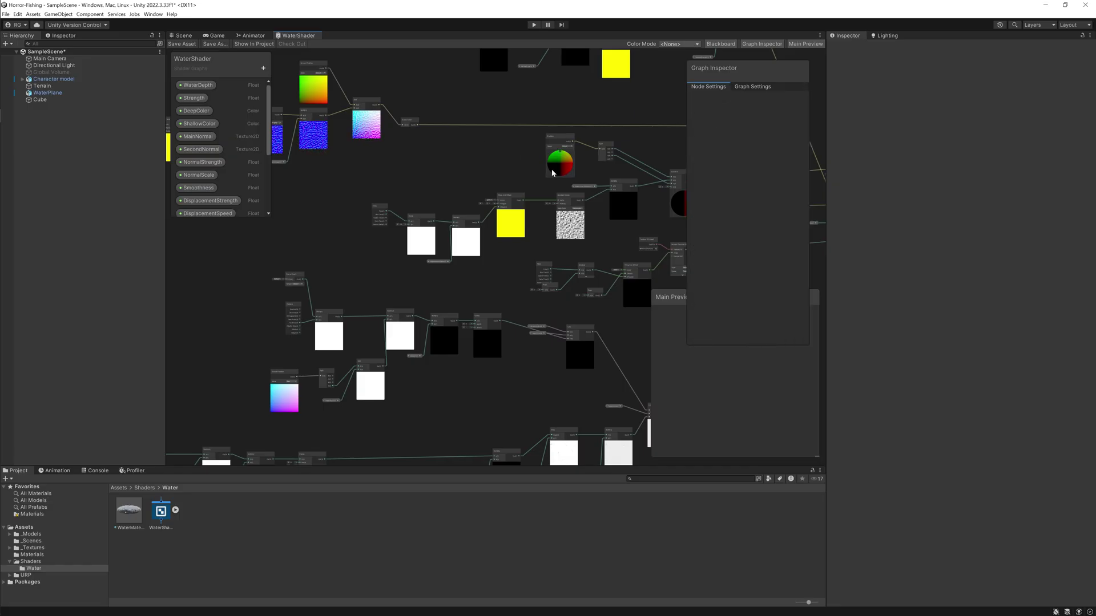
pyautogui.moveTo(552, 172); pyautogui.dragTo(494, 171, button='middle')
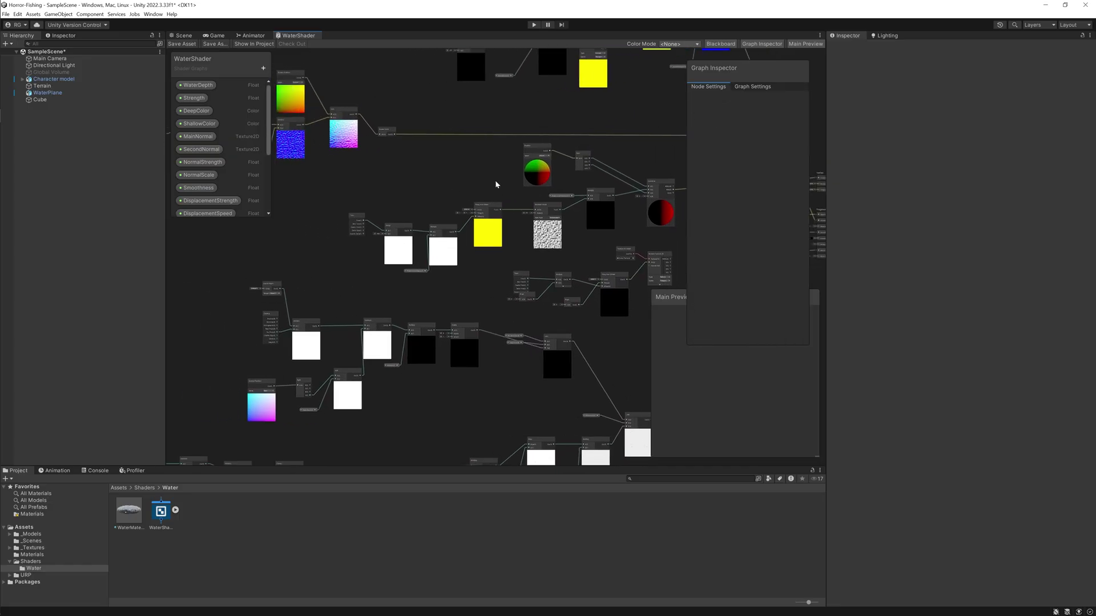
pyautogui.hotkey('shift', 'space')
pyautogui.moveTo(396, 198); pyautogui.dragTo(429, 197, button='middle')
pyautogui.scroll(3, 419, 207)
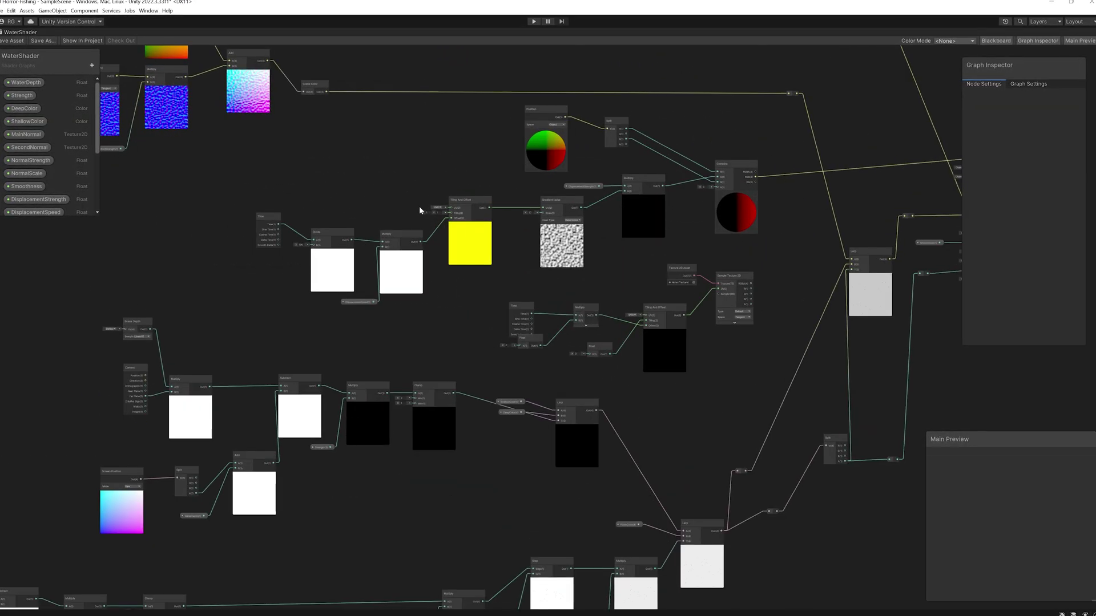
pyautogui.scroll(3, 303, 203)
pyautogui.moveTo(335, 191); pyautogui.dragTo(304, 222, button='middle')
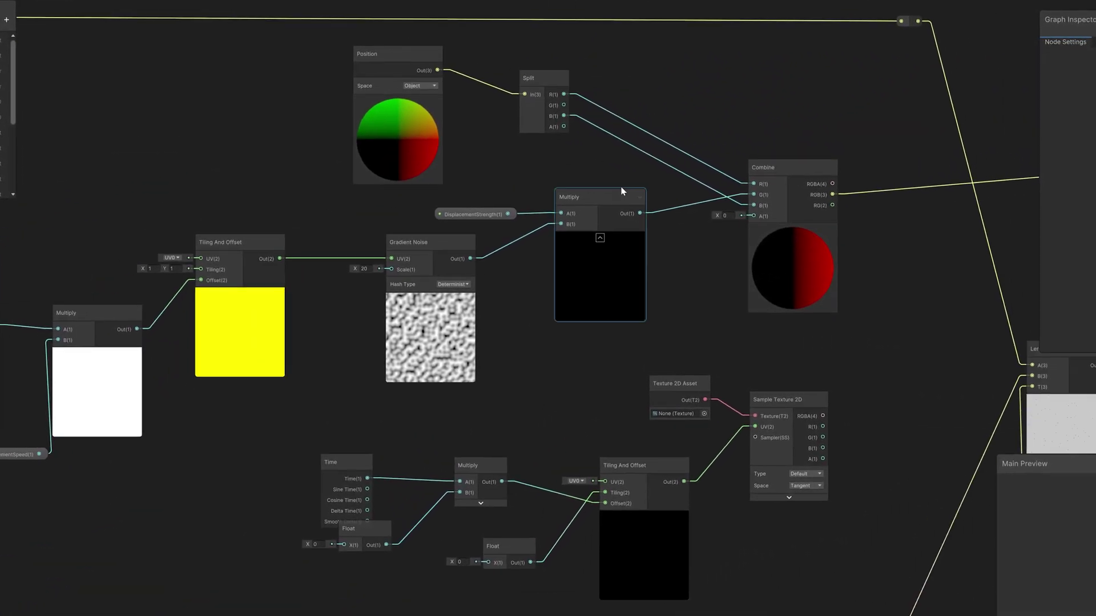
pyautogui.scroll(3, 623, 191)
# Select the displacement Multiply node, then restore the graph to normal size.
pyautogui.click(556, 201)
pyautogui.scroll(-2, 462, 193)
pyautogui.moveTo(487, 171); pyautogui.dragTo(392, 154, button='middle')
pyautogui.scroll(-3, 418, 164)
pyautogui.doubleClick(36, 38)
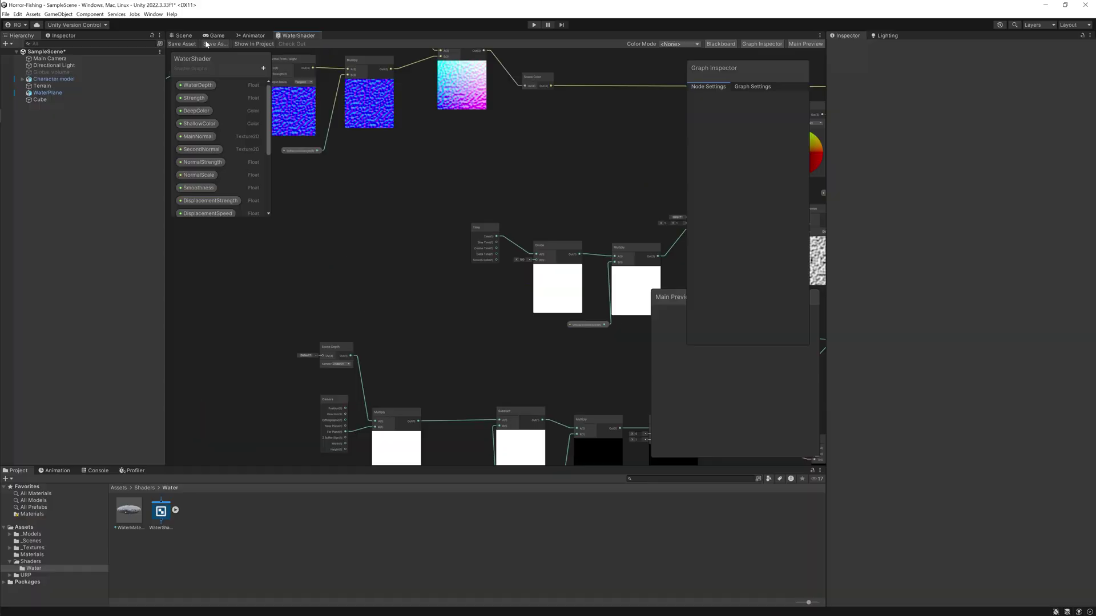
# Return to the Scene view and fly toward the character beside the grey cube.
pyautogui.click(197, 35)
pyautogui.moveTo(451, 151); pyautogui.dragTo(412, 140, button='right')
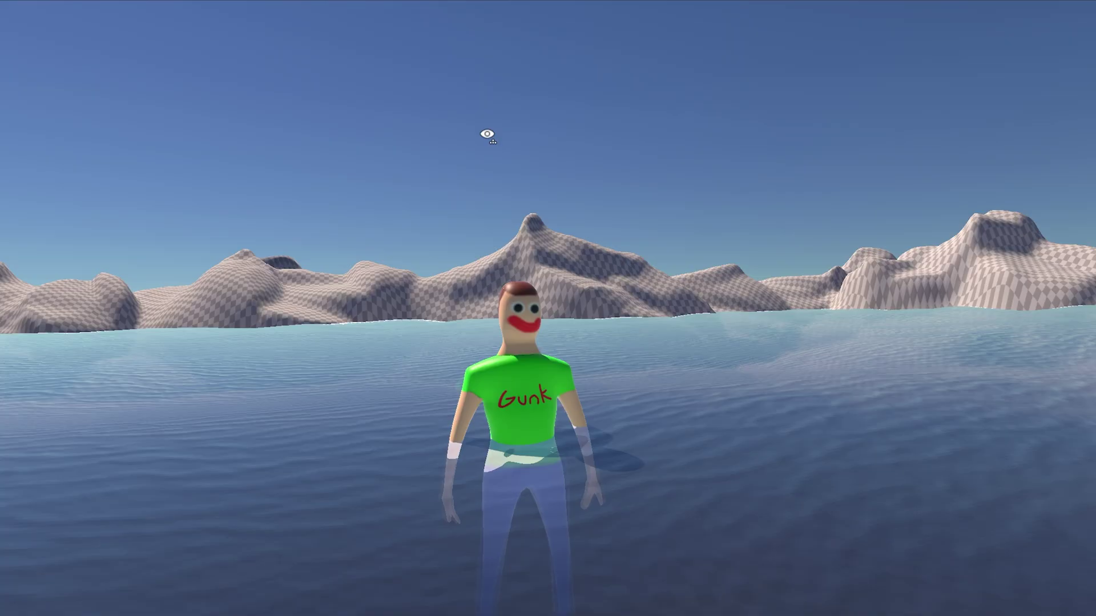
pyautogui.press('w')
pyautogui.press('s')
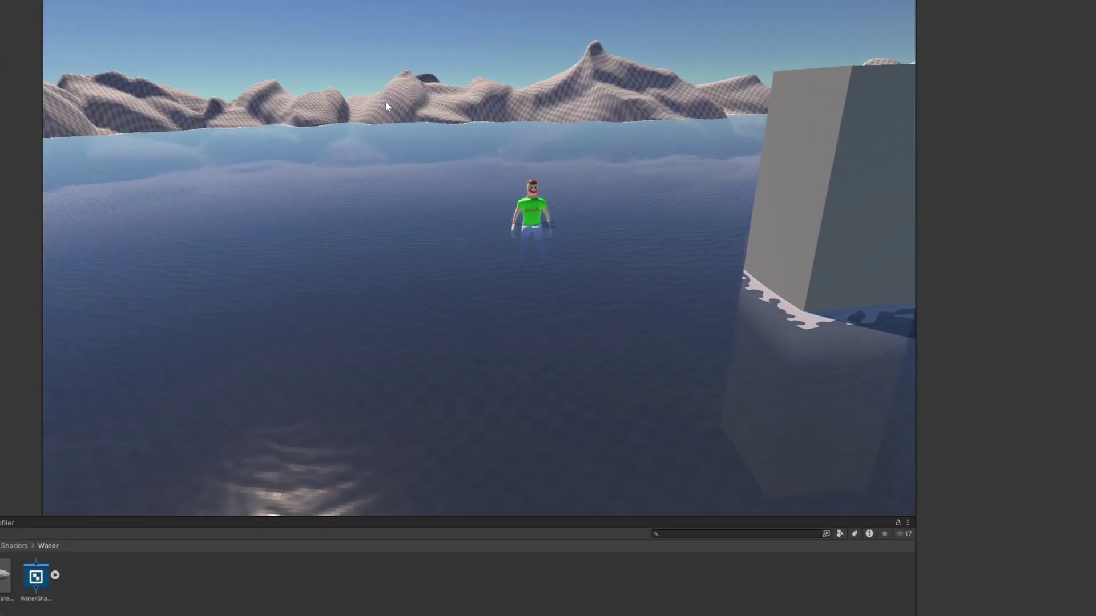
# Maximise the Scene view and fly the camera close to the test cube on the waves.
pyautogui.hotkey('shift', 'space')
pyautogui.moveTo(381, 95); pyautogui.dragTo(954, 252, button='right')
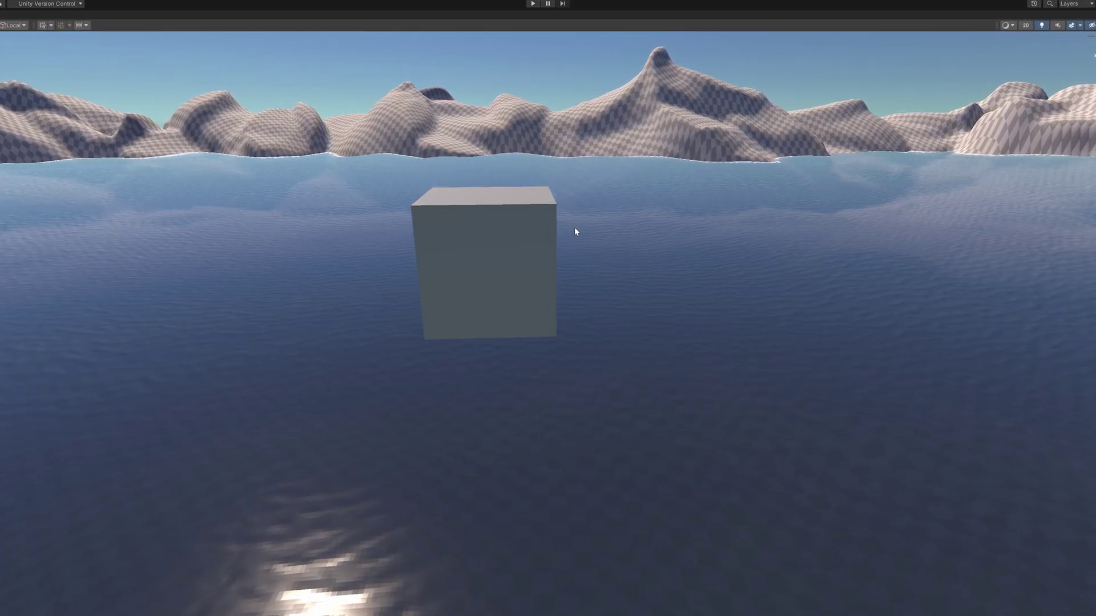
pyautogui.moveTo(575, 228); pyautogui.dragTo(610, 196, button='right')
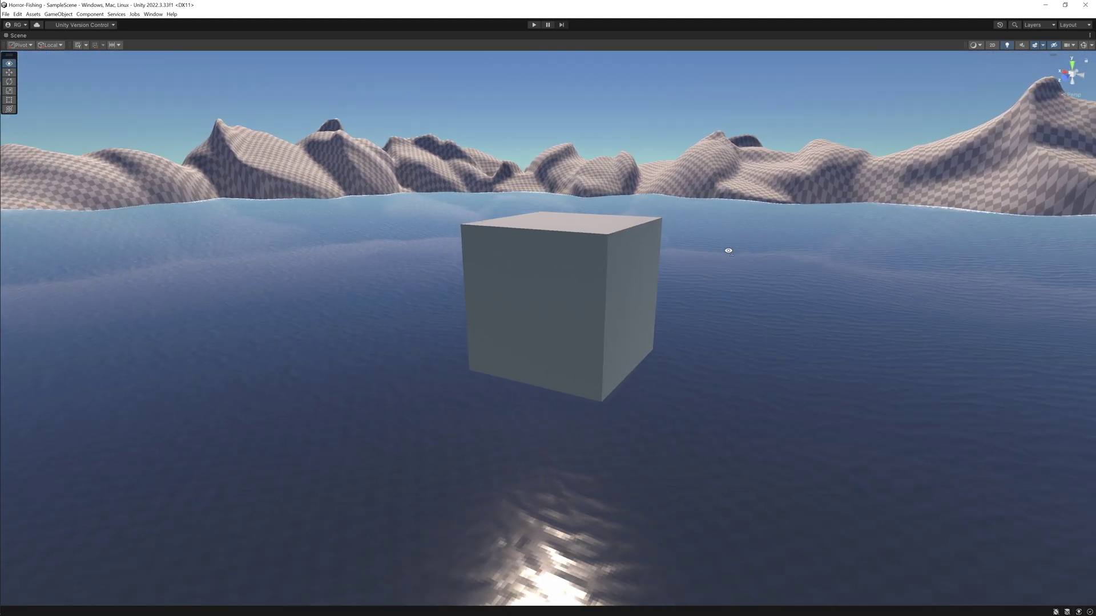
pyautogui.moveTo(728, 251); pyautogui.dragTo(540, 39, button='right')
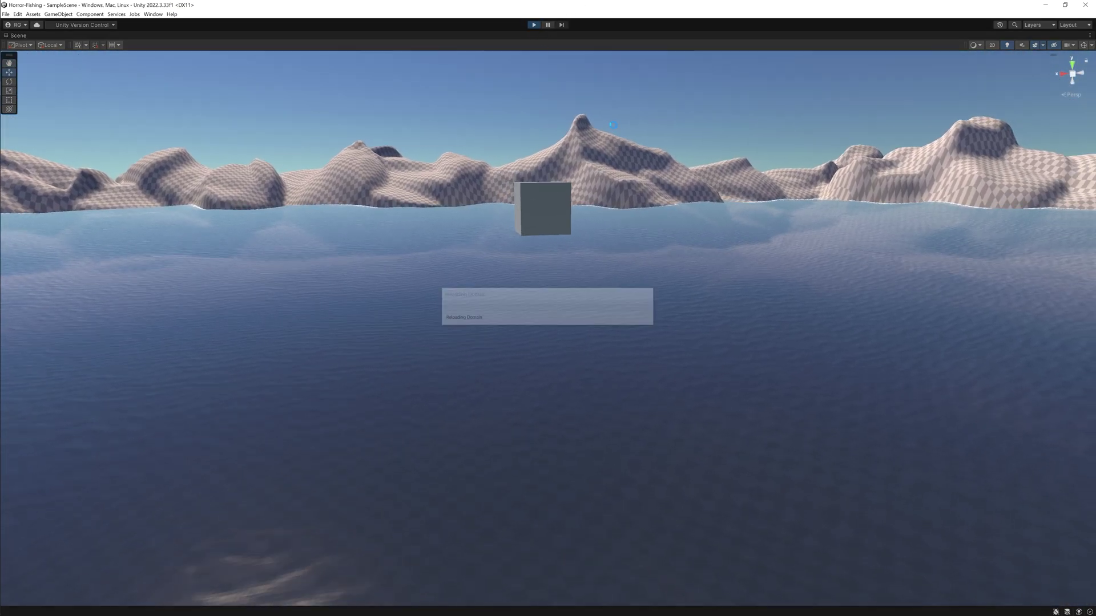
pyautogui.moveTo(648, 150); pyautogui.dragTo(802, 257, button='right')
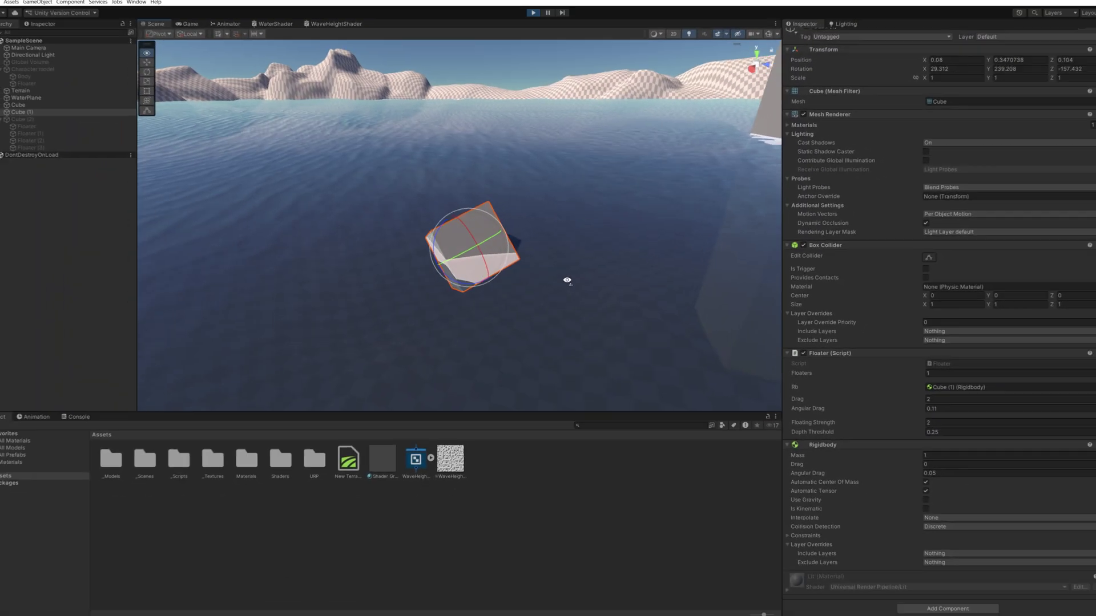
# Select the floating Cube (1), orbit in close around it, and maximize the Scene view.
pyautogui.moveTo(578, 292); pyautogui.dragTo(542, 285, button='right')
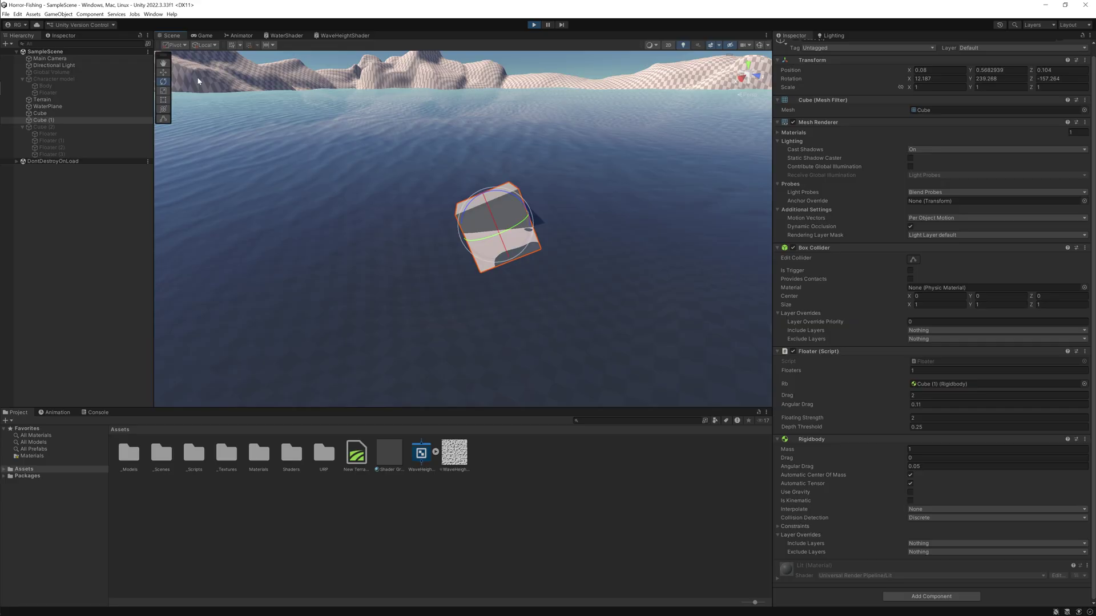
pyautogui.press('w')
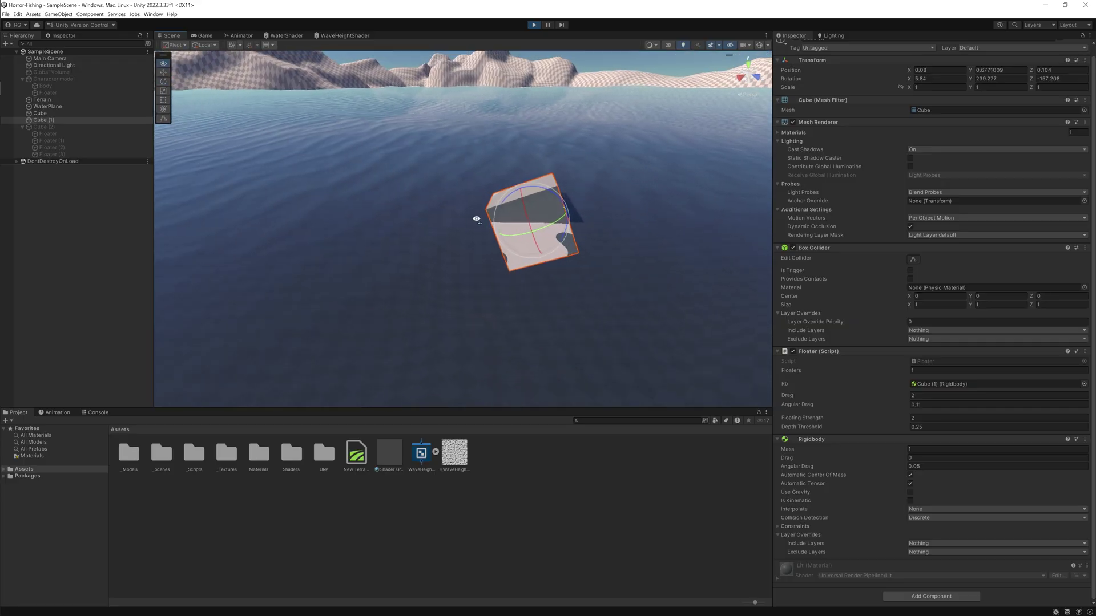
pyautogui.moveTo(477, 220); pyautogui.dragTo(670, 295, button='right')
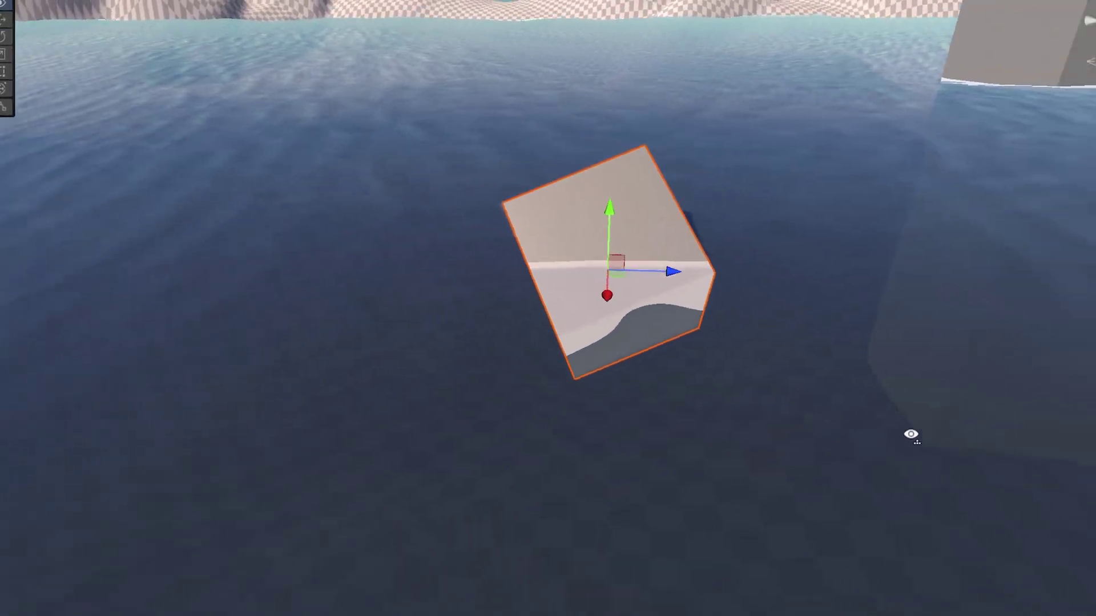
pyautogui.moveTo(911, 435); pyautogui.dragTo(724, 220, button='right')
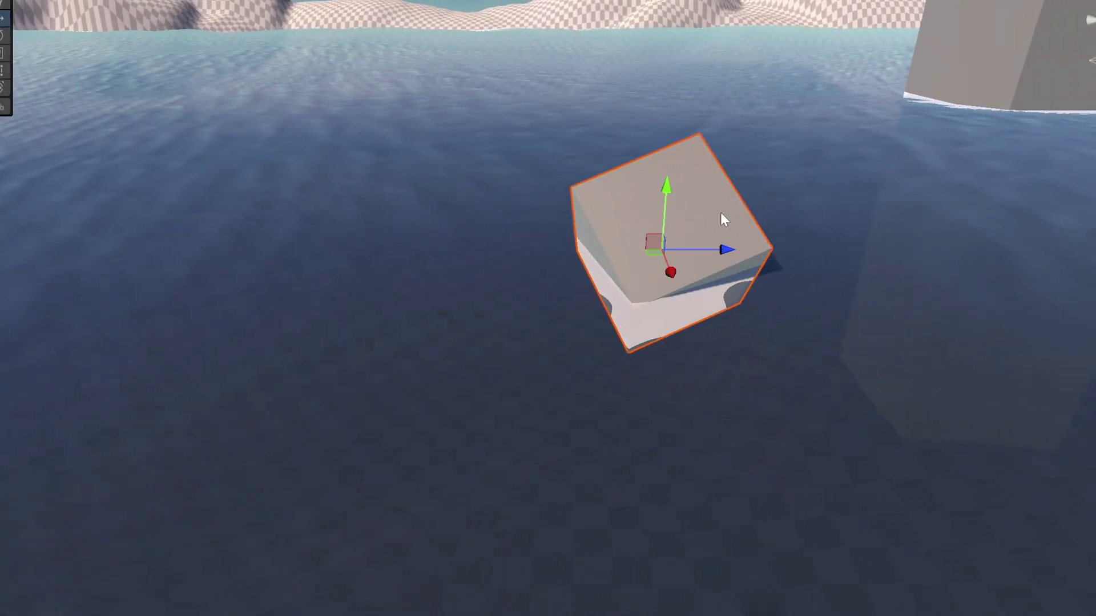
pyautogui.moveTo(660, 58); pyautogui.dragTo(770, 311, button='right')
pyautogui.click(752, 295)
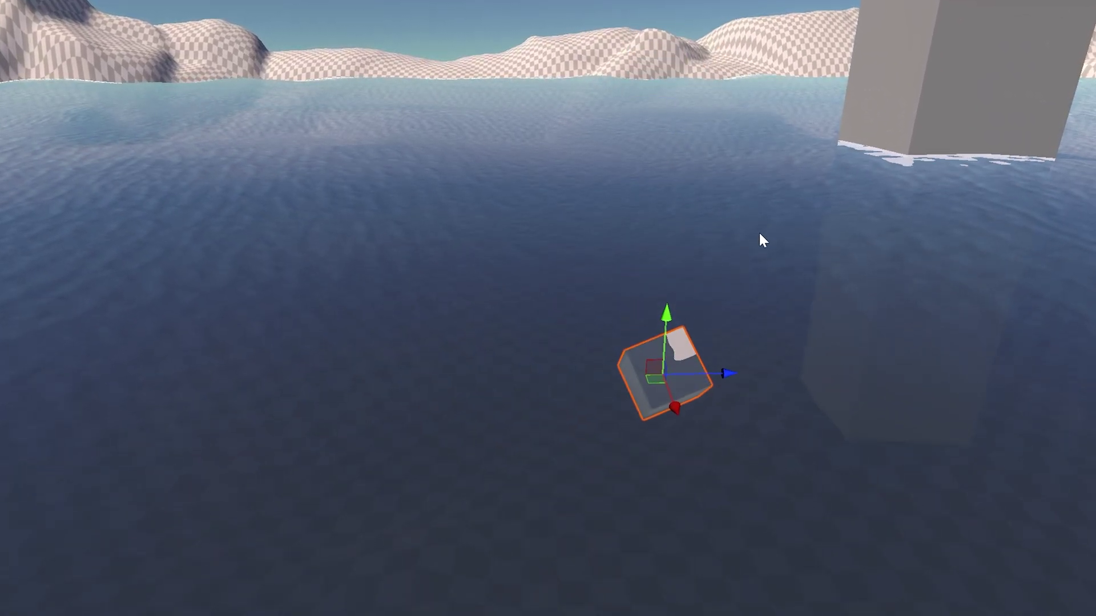
pyautogui.moveTo(761, 238); pyautogui.dragTo(685, 266, button='right')
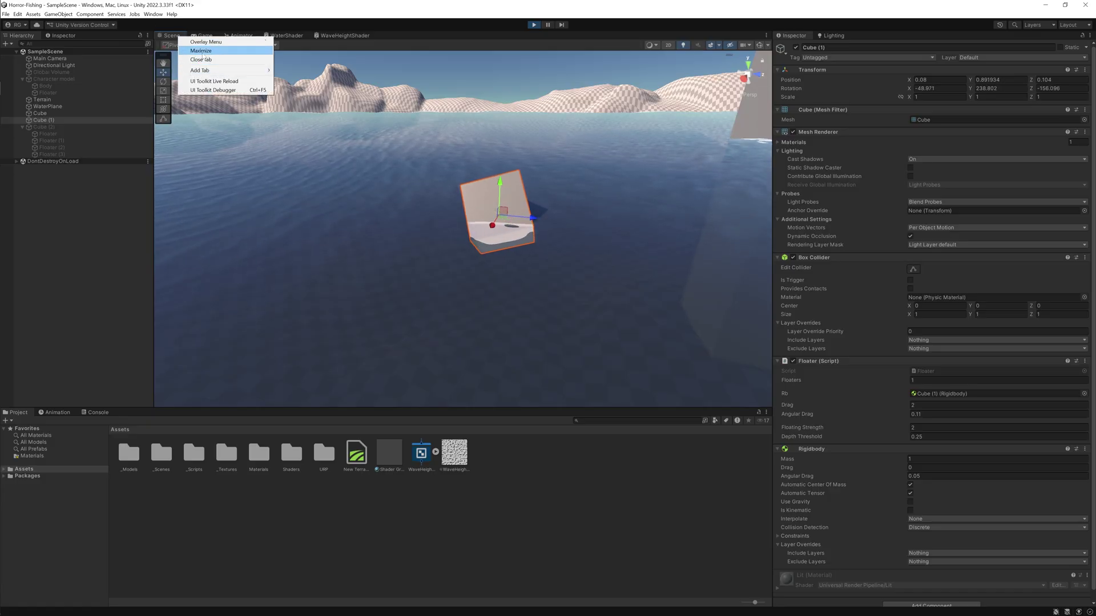
pyautogui.click(202, 52)
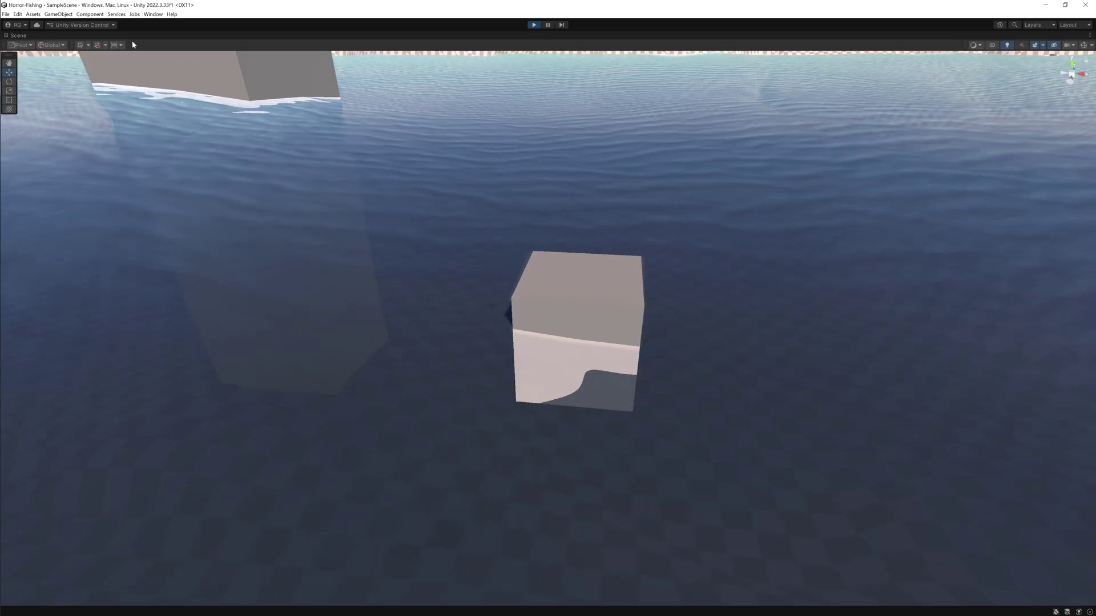
# Restore the editor layout, orbit toward the floating cube, and bring up the WaveHeightShader graph.
pyautogui.doubleClick(23, 36)
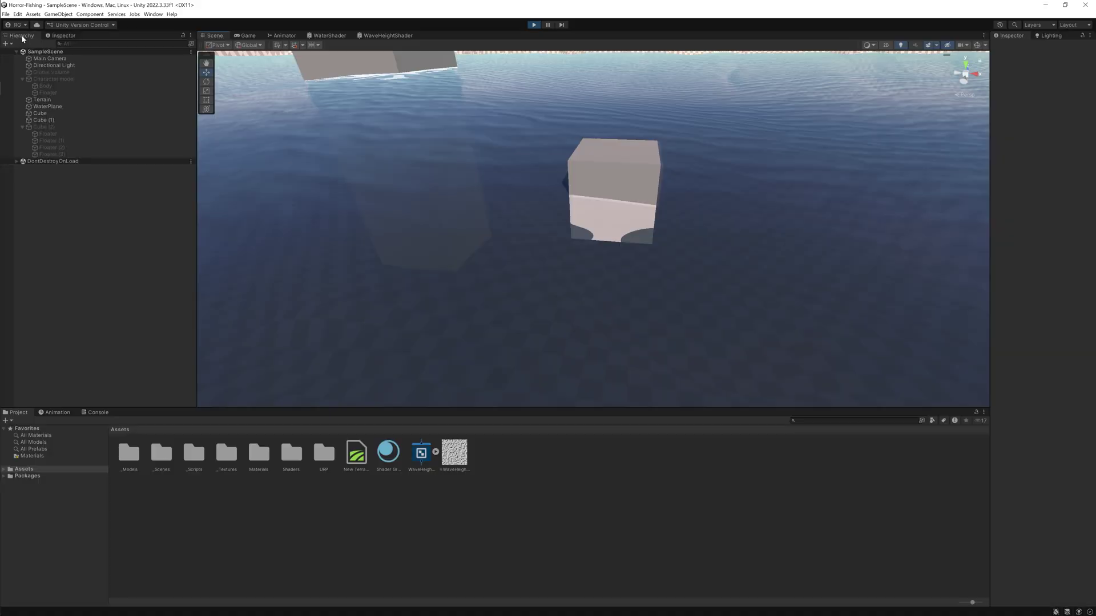
pyautogui.click(328, 35)
pyautogui.scroll(3, 648, 162)
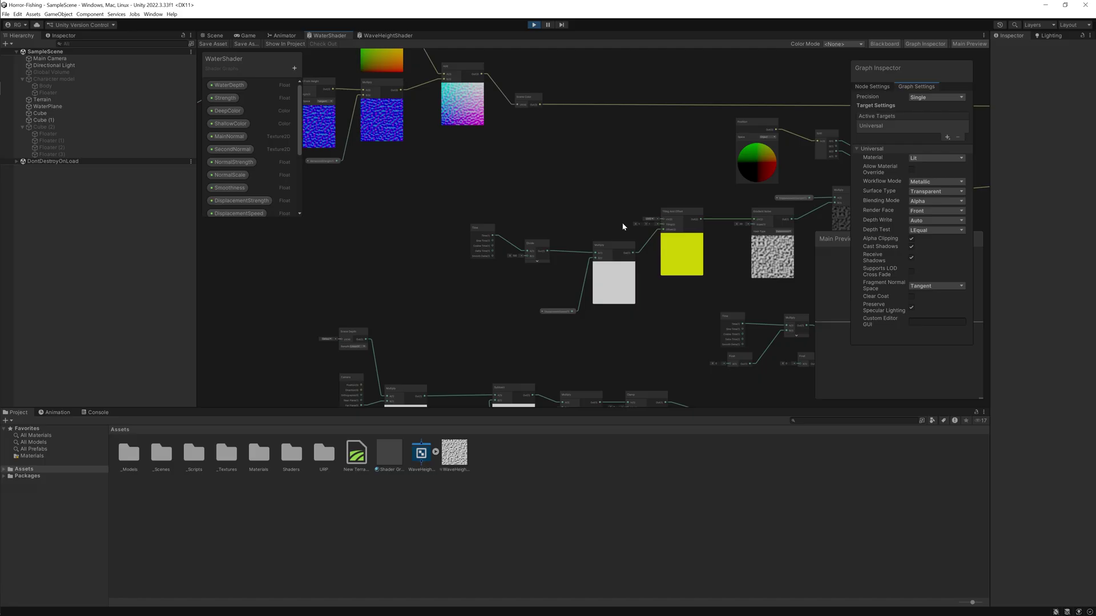
pyautogui.scroll(2, 590, 224)
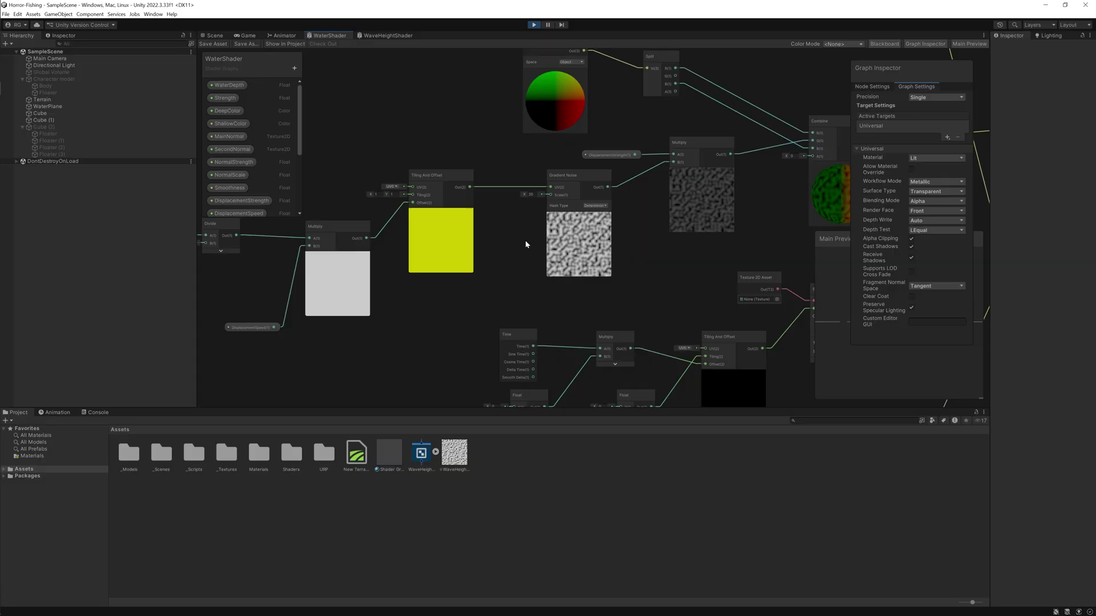
pyautogui.scroll(-2, 340, 325)
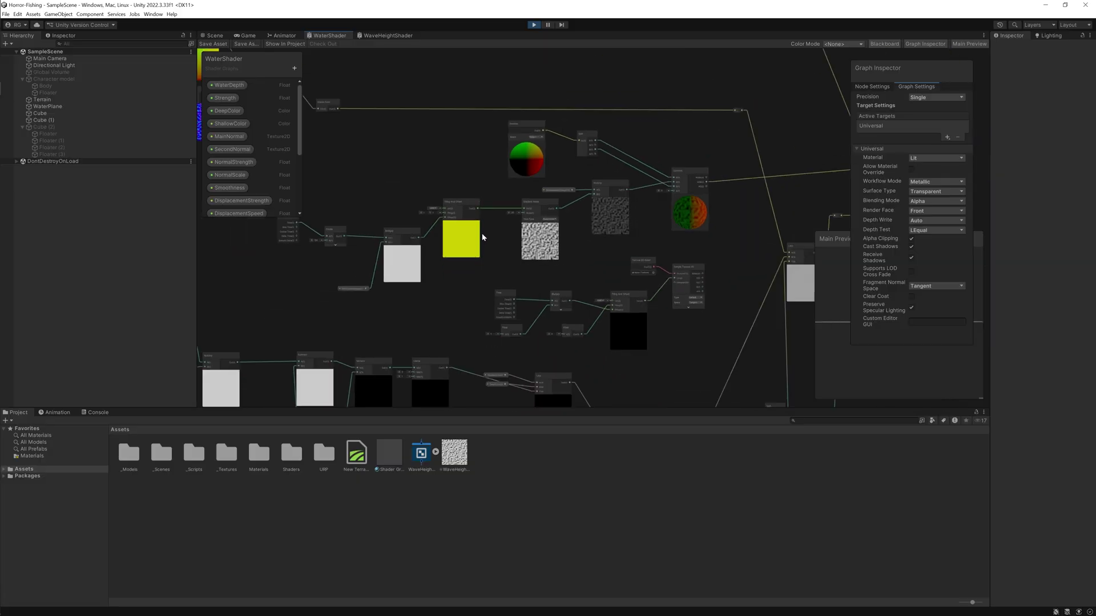
pyautogui.scroll(2, 448, 172)
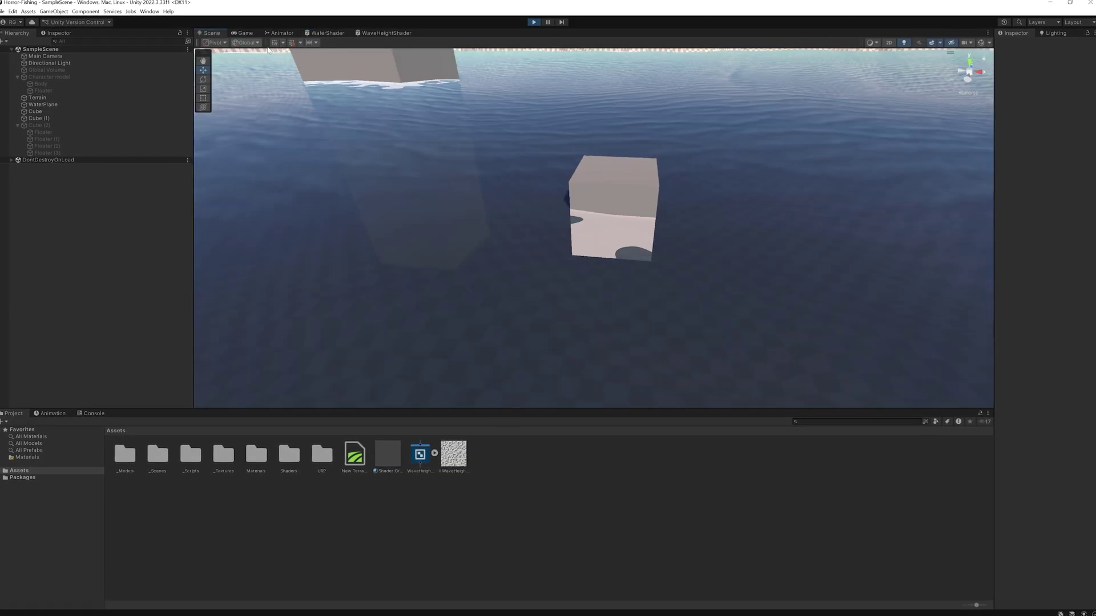
pyautogui.moveTo(527, 161); pyautogui.dragTo(529, 210, button='right')
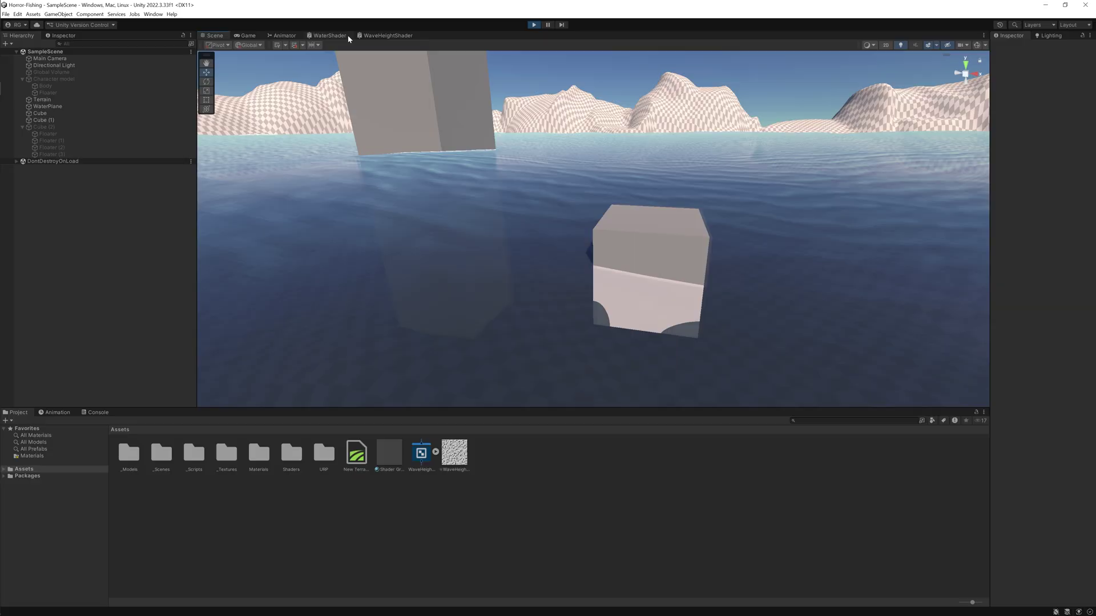
pyautogui.click(348, 35)
# Pan the WaveHeightShader graph left to reveal the Multiply node and master stack.
pyautogui.click(391, 36)
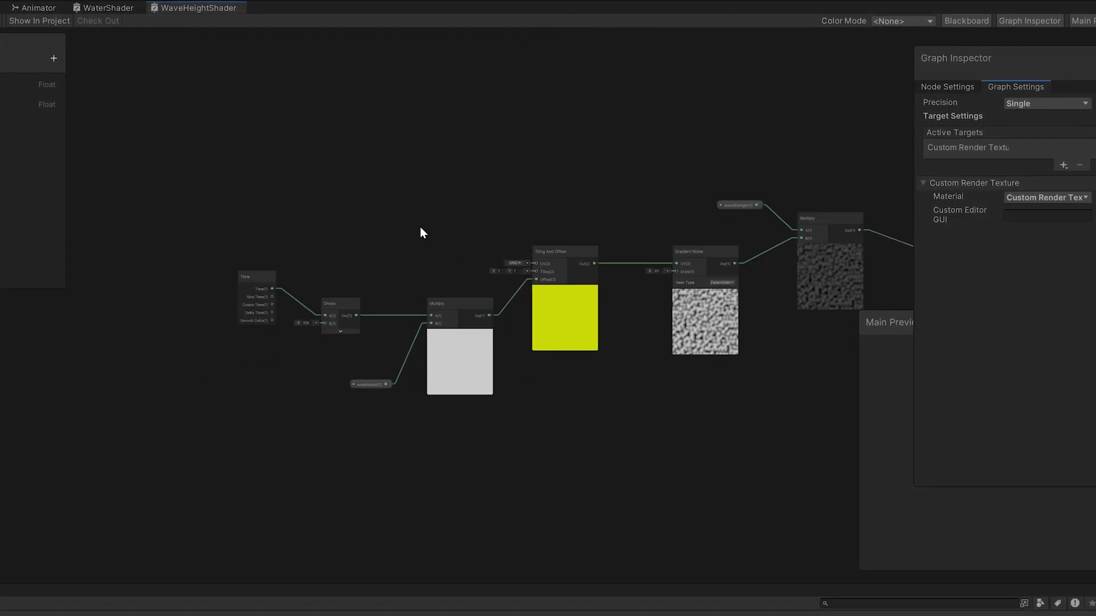
pyautogui.moveTo(507, 205); pyautogui.dragTo(290, 209, button='middle')
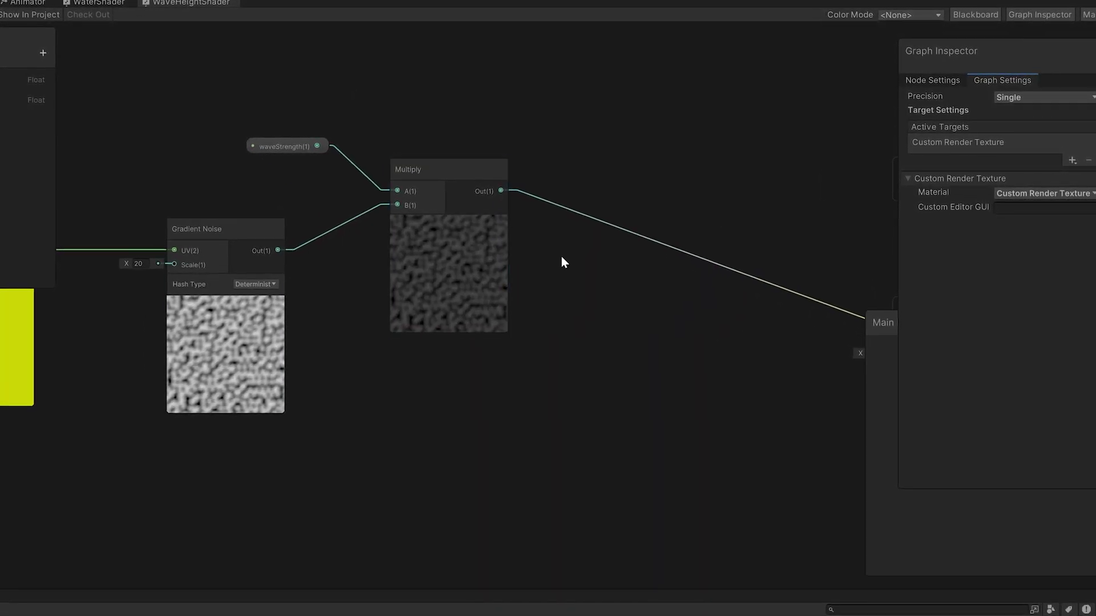
pyautogui.moveTo(563, 262); pyautogui.dragTo(272, 225, button='middle')
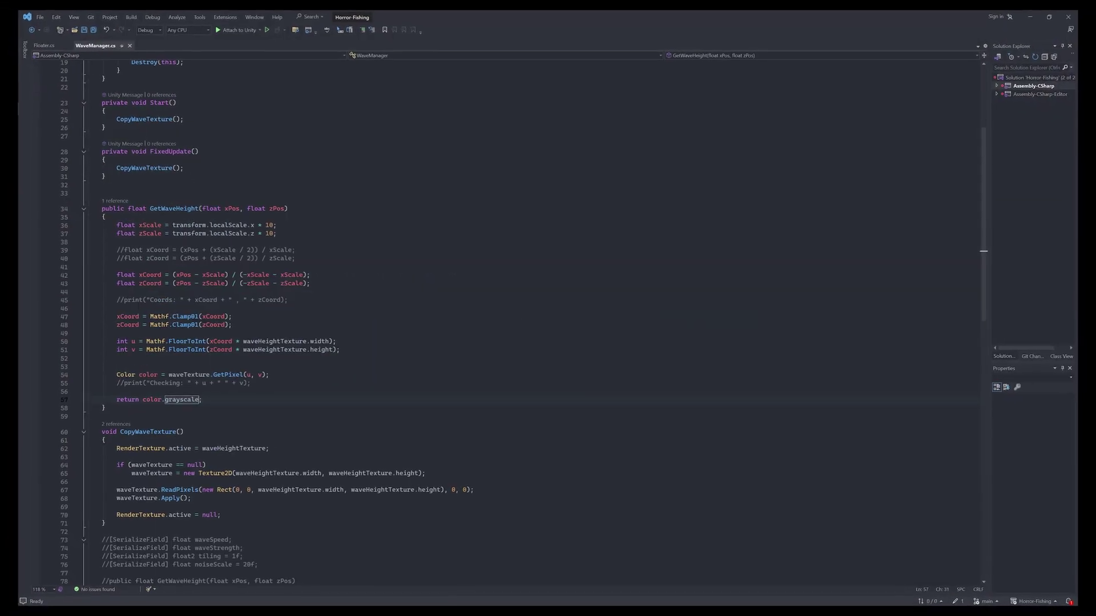
# Highlight the CopyWaveTexture method in WaveManager.cs, then minimize Visual Studio.
pyautogui.scroll(-8, 399, 314)
pyautogui.moveTo(100, 207); pyautogui.dragTo(105, 298)
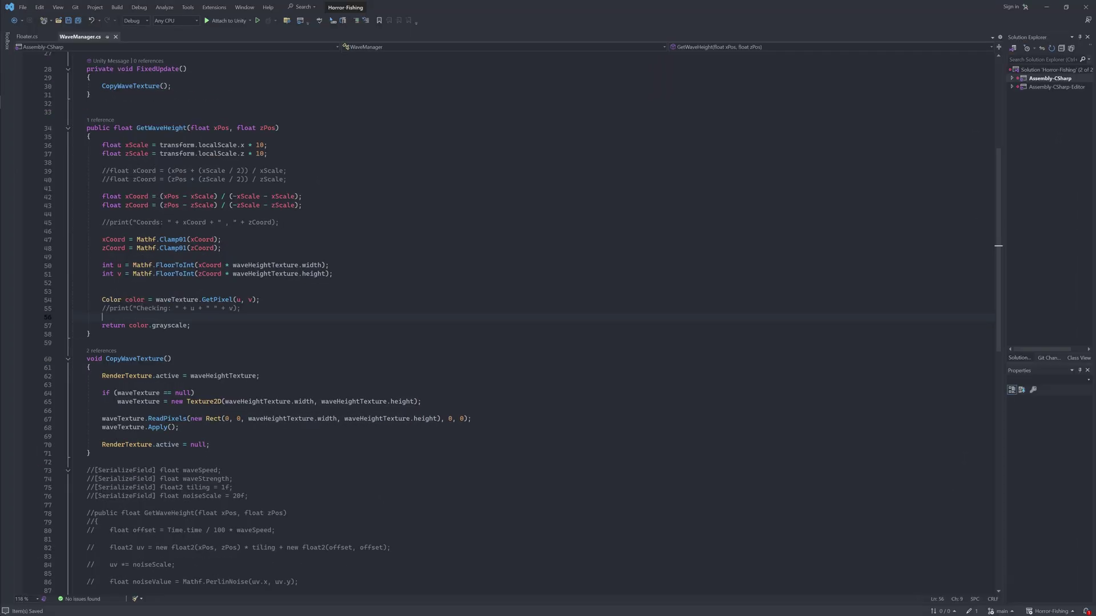
pyautogui.click(1041, 8)
# Orbit the Scene view around the floating cube to show it whole.
pyautogui.moveTo(514, 188); pyautogui.dragTo(623, 158, button='right')
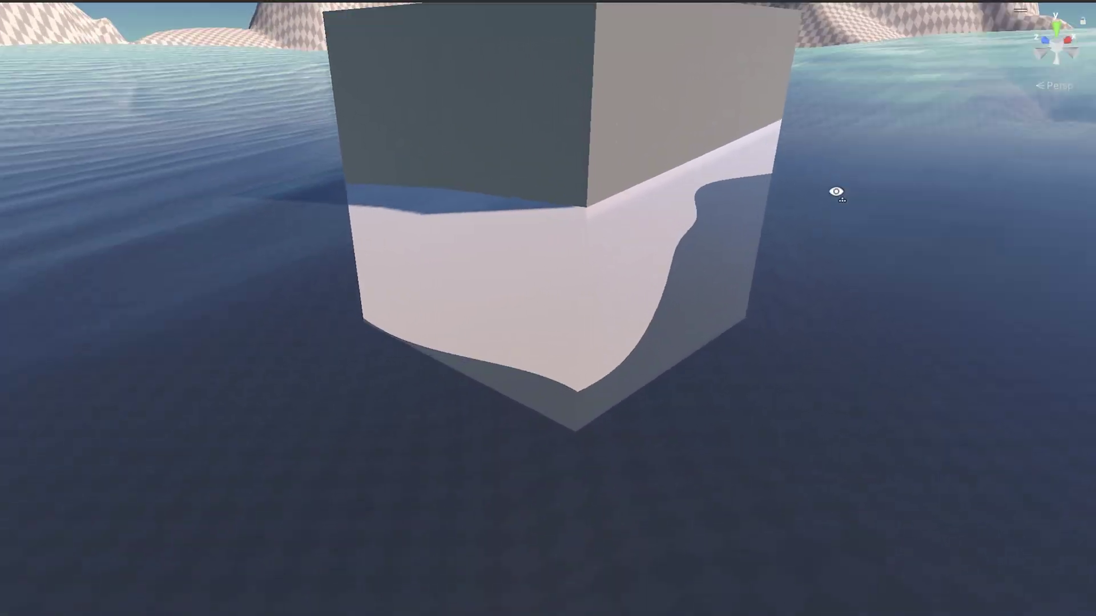
pyautogui.moveTo(836, 191); pyautogui.dragTo(568, 206, button='right')
pyautogui.moveTo(520, 166); pyautogui.dragTo(504, 201, button='right')
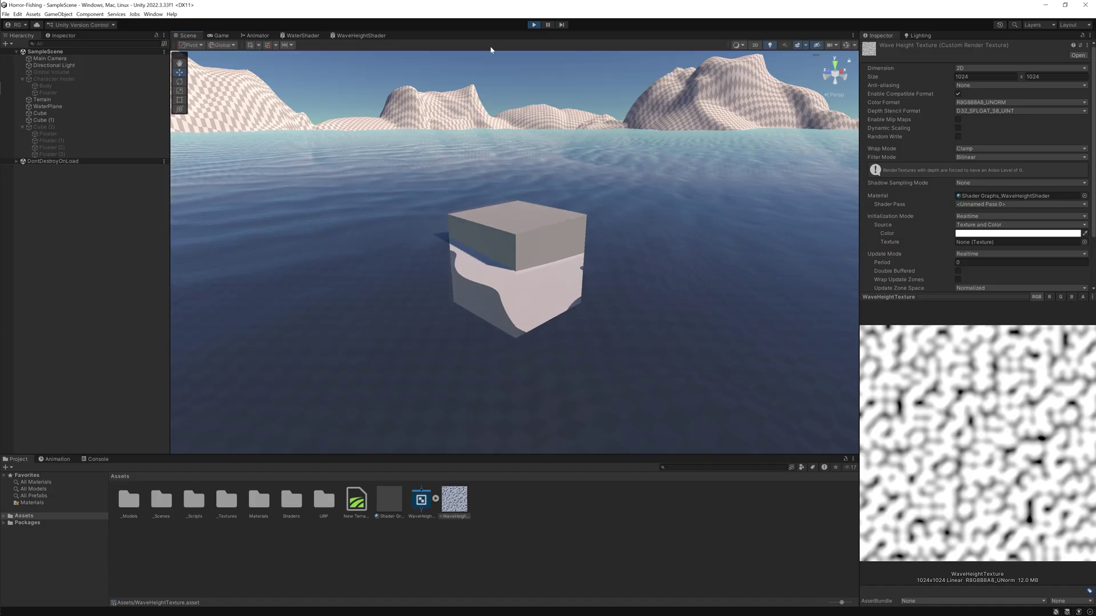
# Select the floating Cube (1), then bring up Floater.cs in Visual Studio.
pyautogui.click(517, 228)
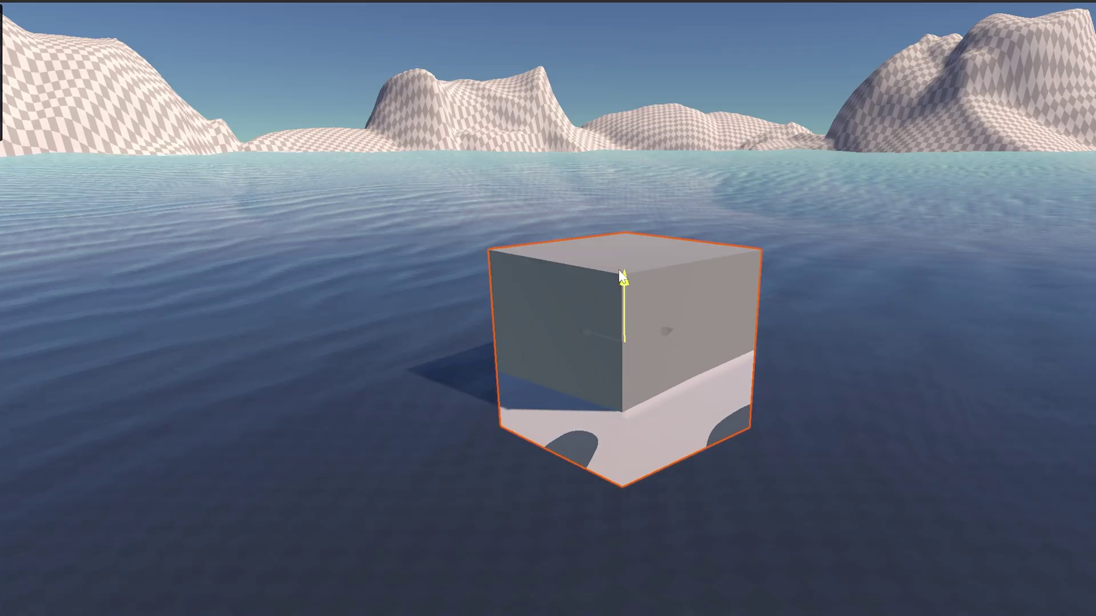
pyautogui.click(299, 34)
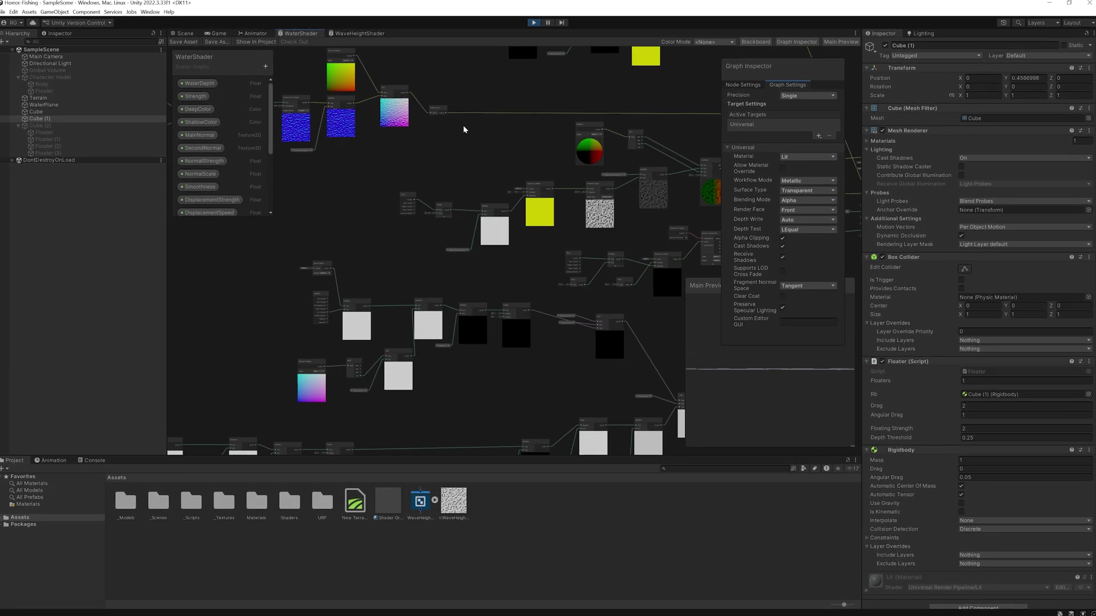
pyautogui.moveTo(11, 3)
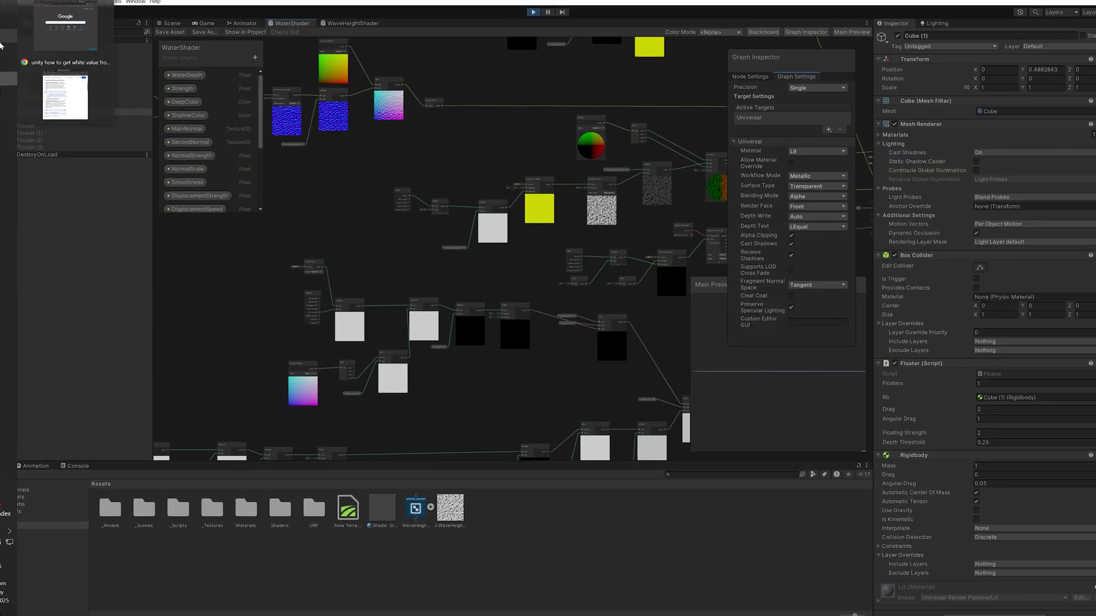
pyautogui.click(98, 51)
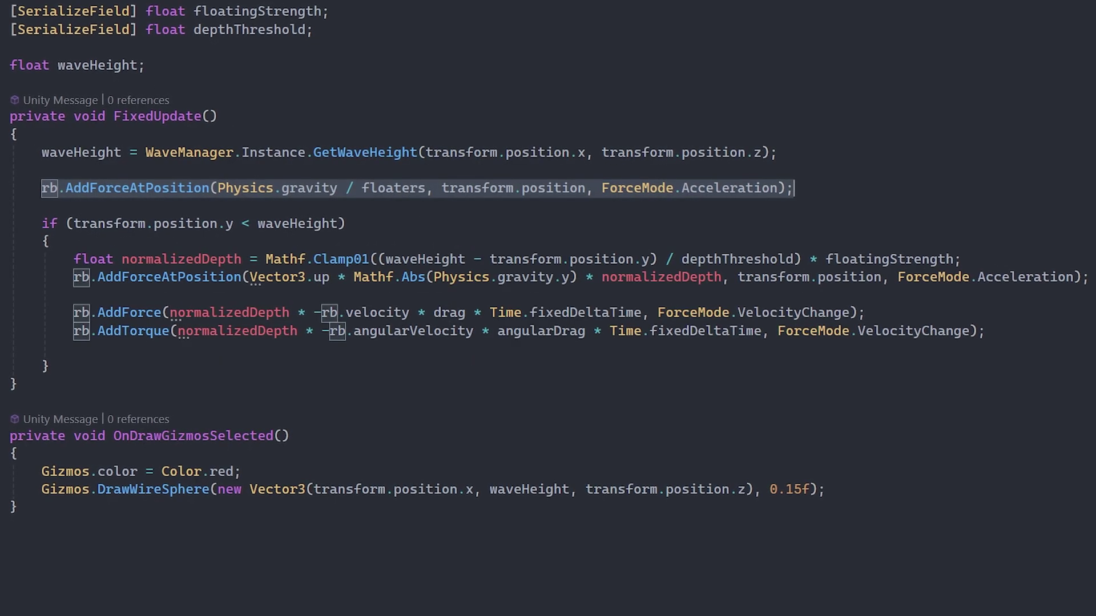
pyautogui.moveTo(64, 258); pyautogui.dragTo(970, 258)
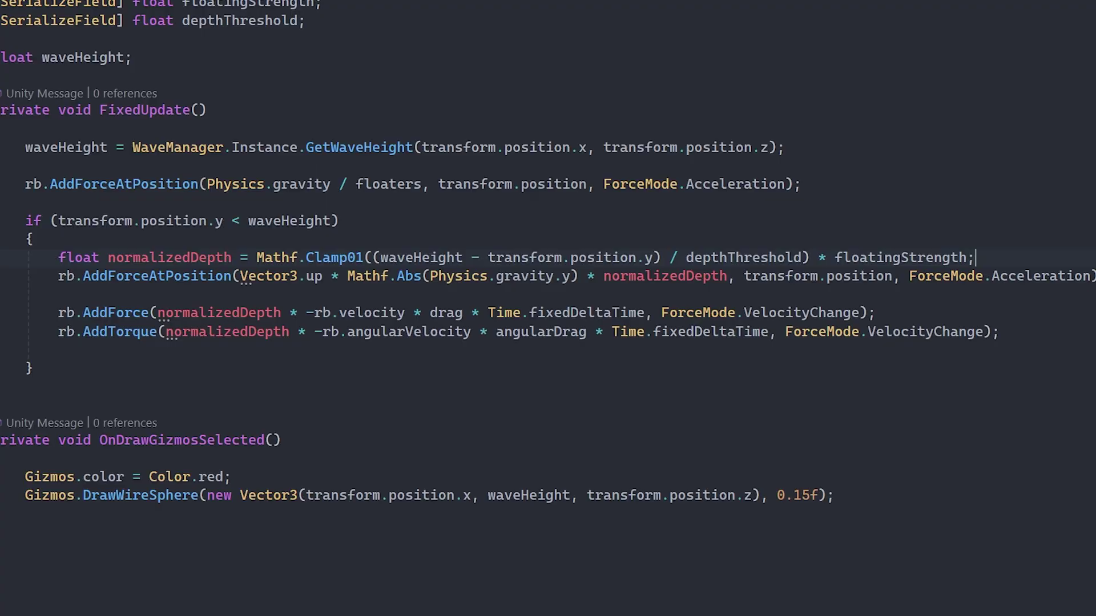
pyautogui.click(86, 277)
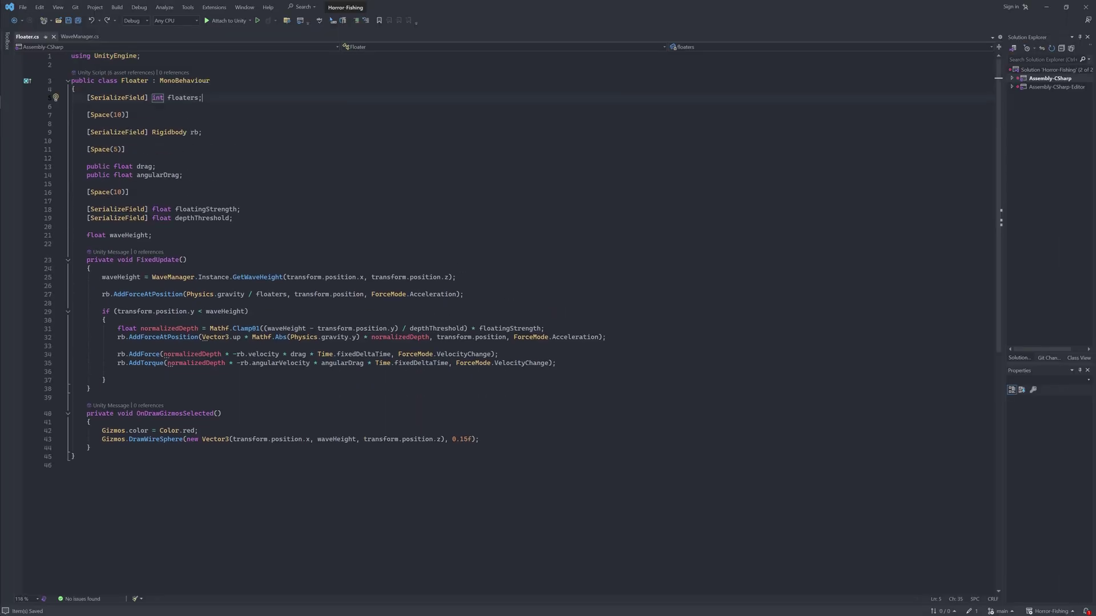
pyautogui.moveTo(98, 294); pyautogui.dragTo(556, 363)
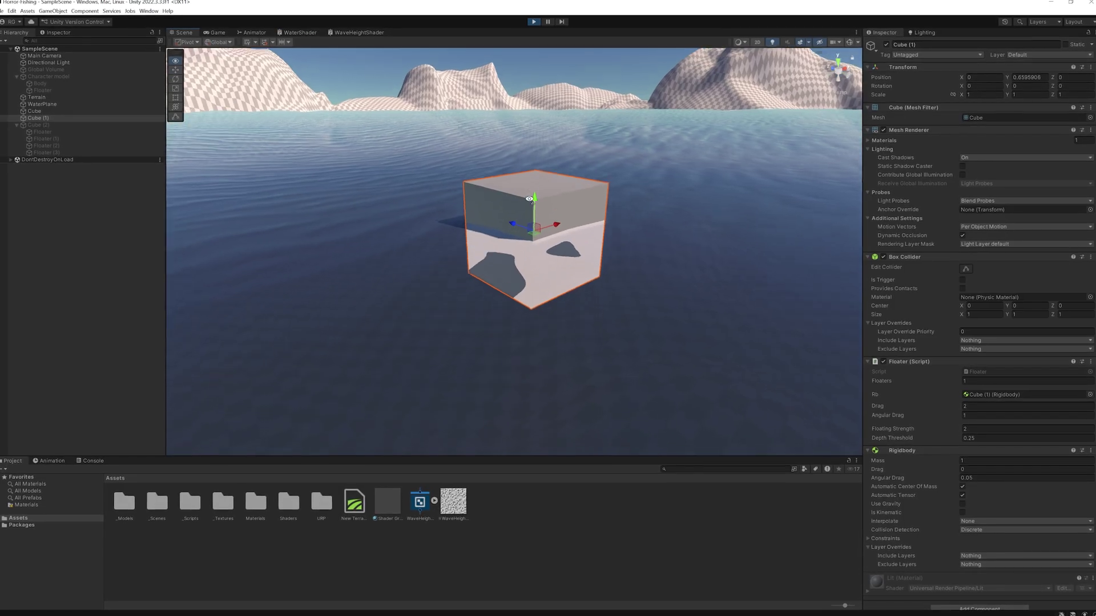
# Unhide the slab Cube (2) and fly the Scene camera in close to it.
pyautogui.moveTo(565, 200); pyautogui.dragTo(597, 204, button='right')
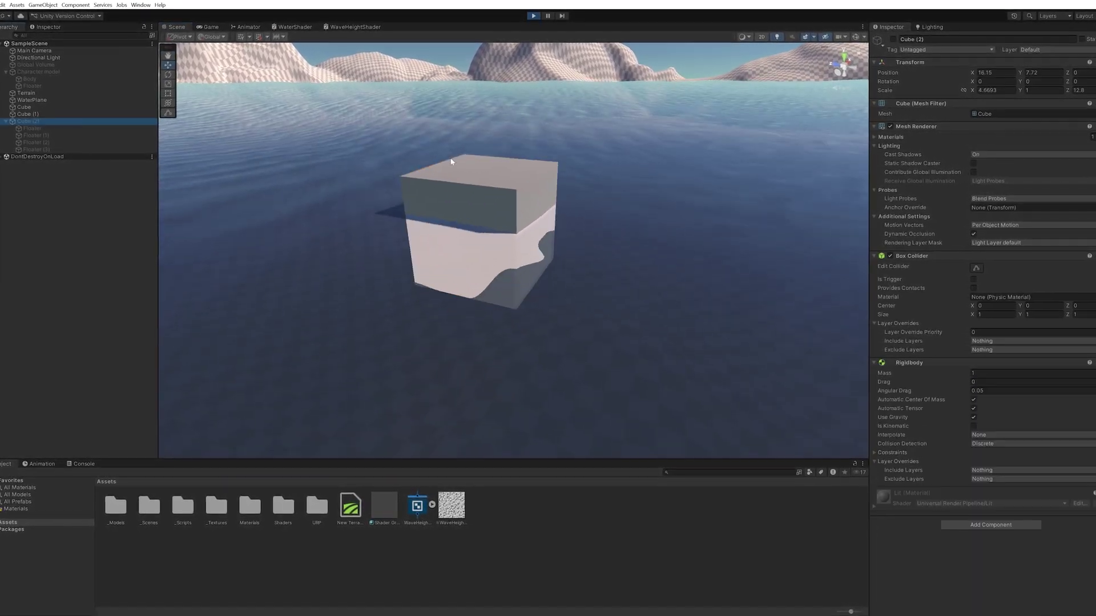
pyautogui.moveTo(645, 114); pyautogui.dragTo(502, 112, button='right')
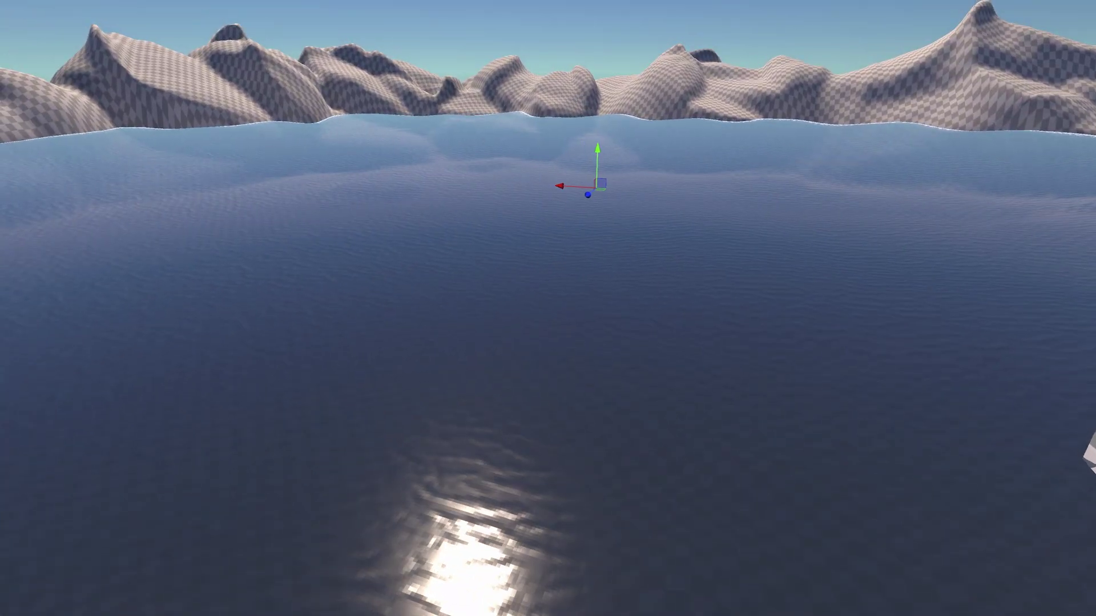
pyautogui.moveTo(717, 76); pyautogui.dragTo(799, 85, button='right')
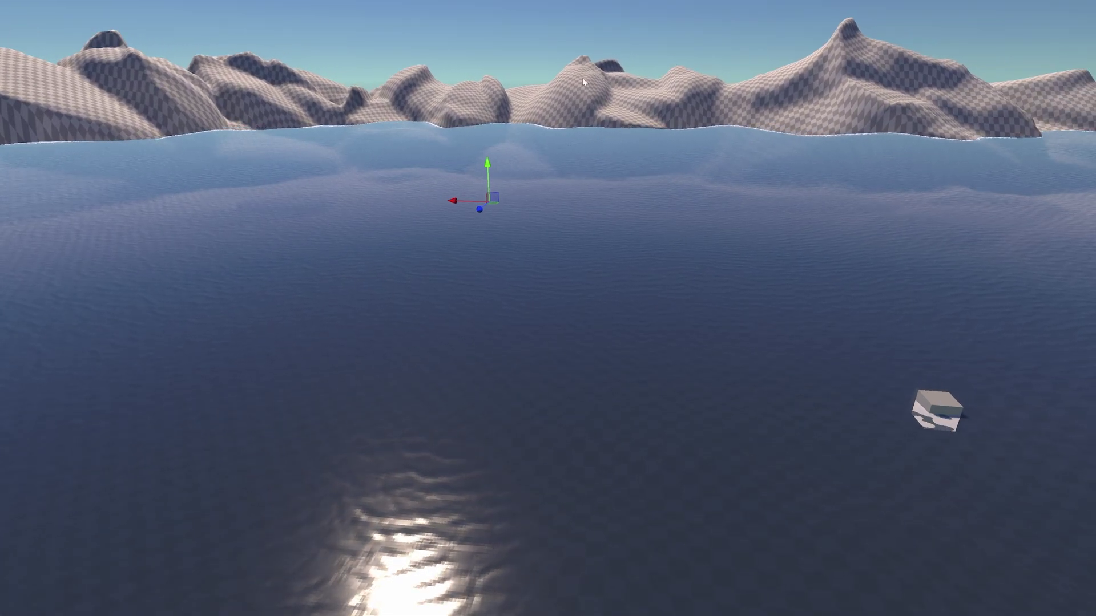
pyautogui.moveTo(583, 78); pyautogui.dragTo(617, 86, button='right')
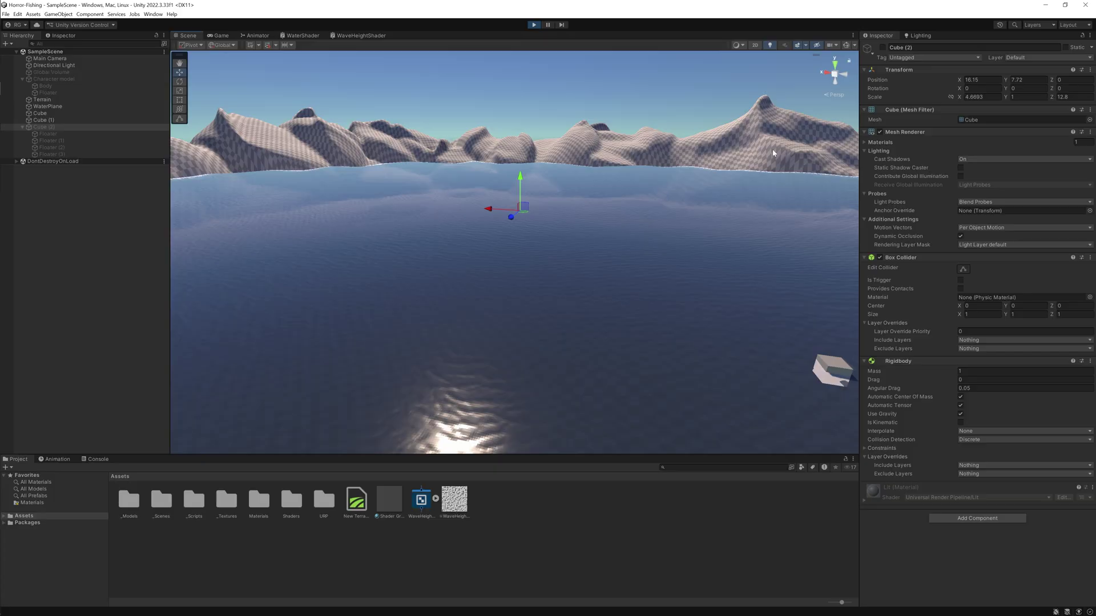
pyautogui.hotkey('alt', 'shift', 'a')
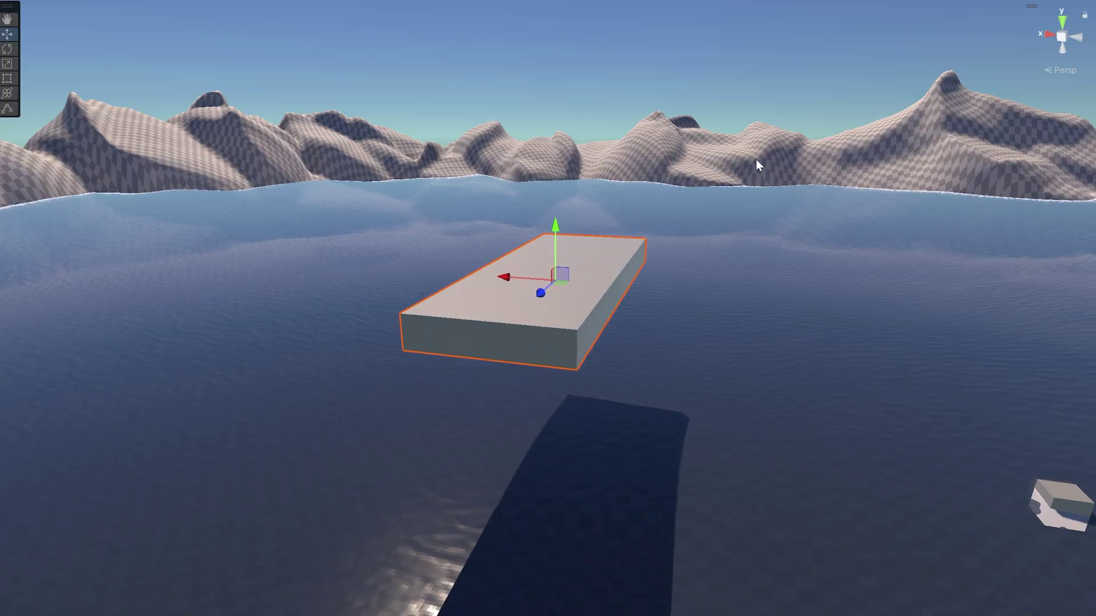
pyautogui.moveTo(650, 157); pyautogui.dragTo(592, 207, button='right')
pyautogui.moveTo(666, 243); pyautogui.dragTo(741, 203, button='right')
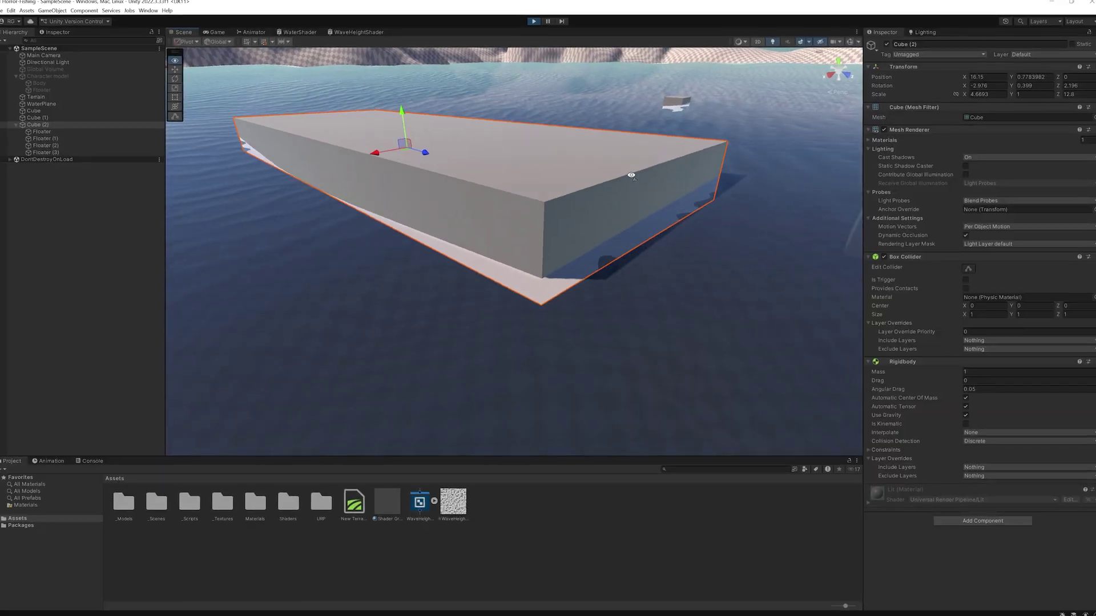
pyautogui.moveTo(631, 175); pyautogui.dragTo(616, 176, button='right')
pyautogui.click(84, 138)
pyautogui.click(65, 131)
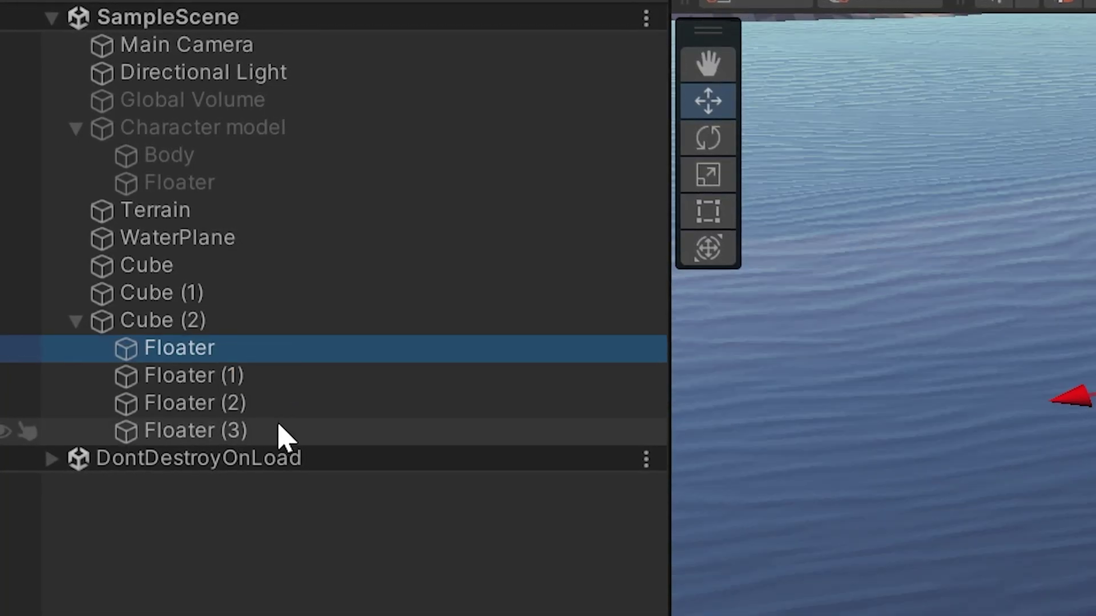
pyautogui.keyDown('shift'); pyautogui.click(282, 432); pyautogui.keyUp('shift')
pyautogui.moveTo(884, 354); pyautogui.dragTo(885, 320, button='right')
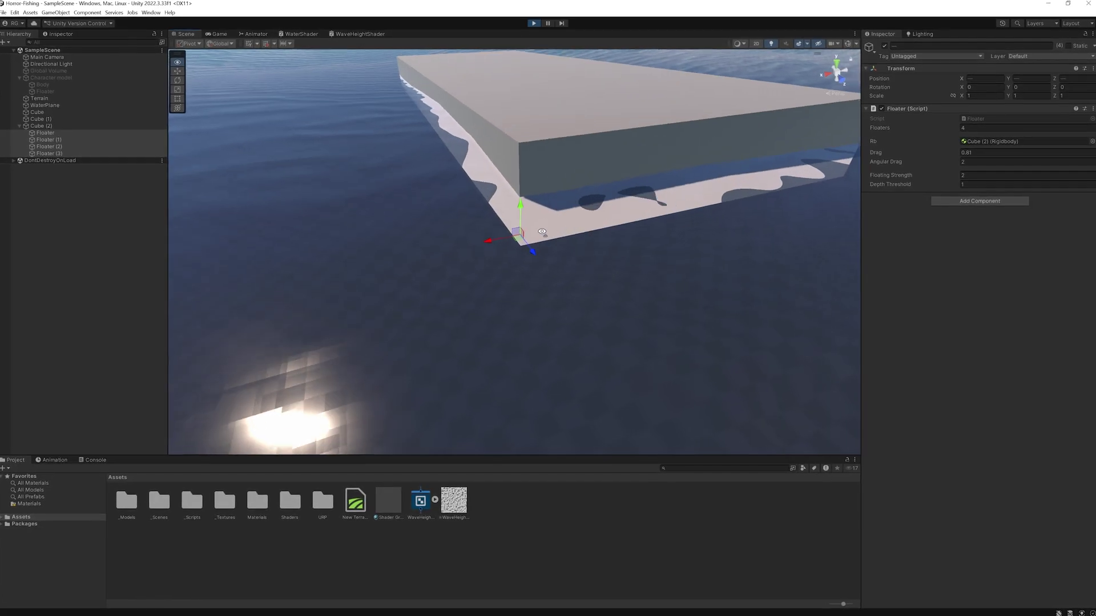
pyautogui.moveTo(526, 245); pyautogui.dragTo(499, 227, button='right')
pyautogui.click(499, 228)
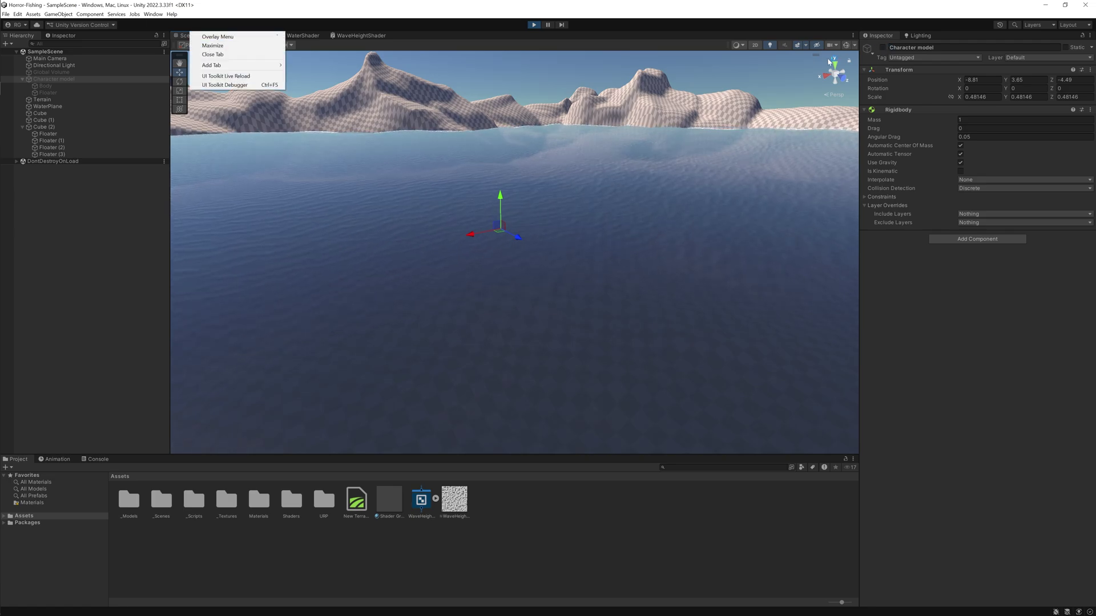
# Lower the Character model Floater's Floating Strength from 3 to 0.54.
pyautogui.moveTo(661, 85); pyautogui.dragTo(639, 77, button='right')
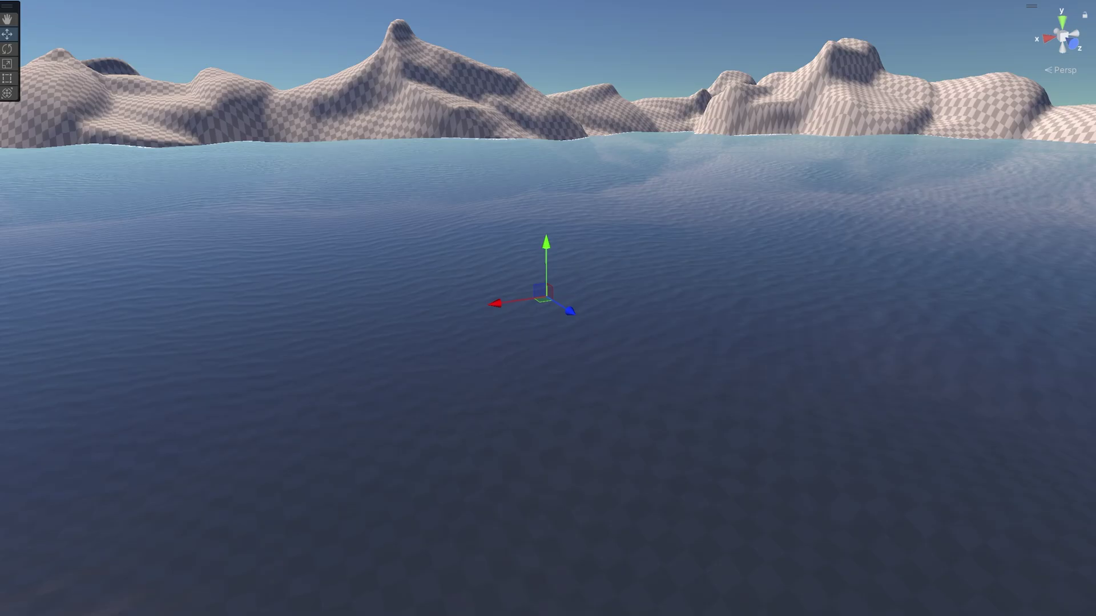
pyautogui.moveTo(724, 294); pyautogui.dragTo(724, 291, button='right')
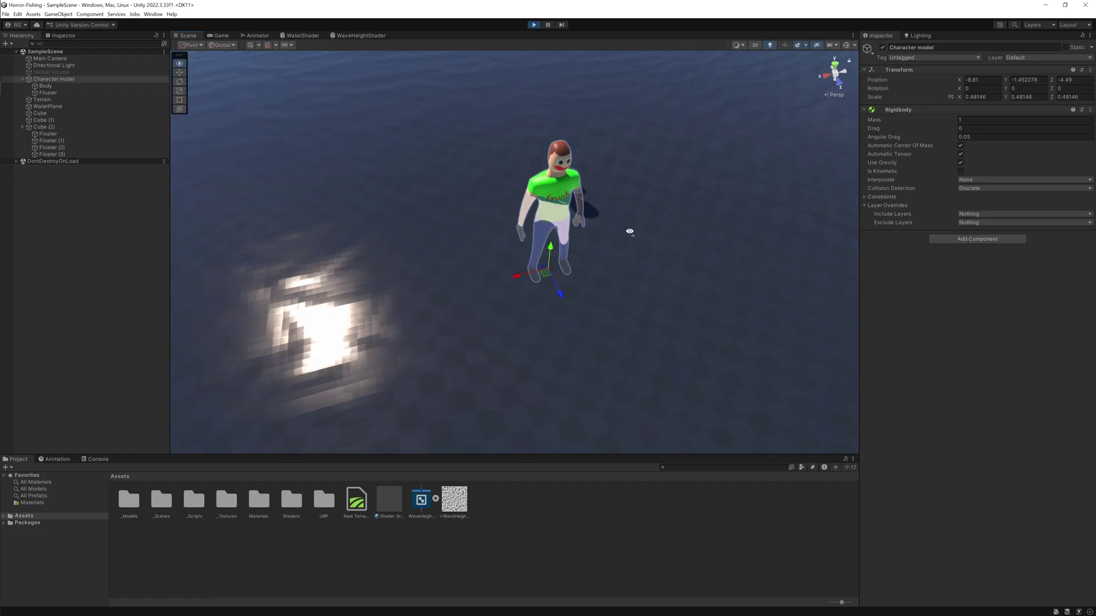
pyautogui.moveTo(630, 231); pyautogui.dragTo(588, 201, button='right')
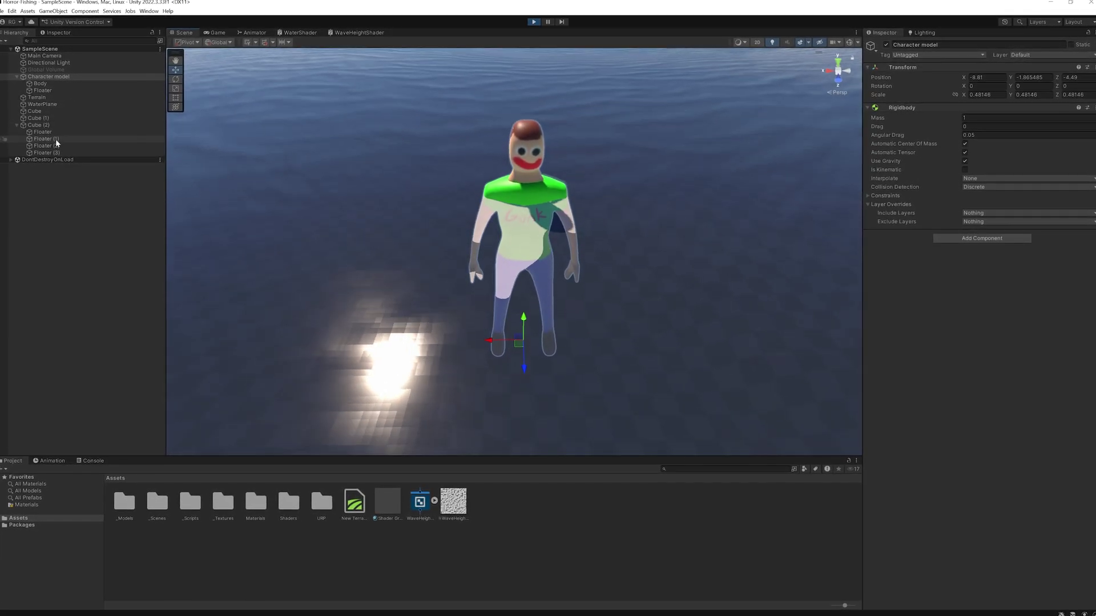
pyautogui.click(47, 76)
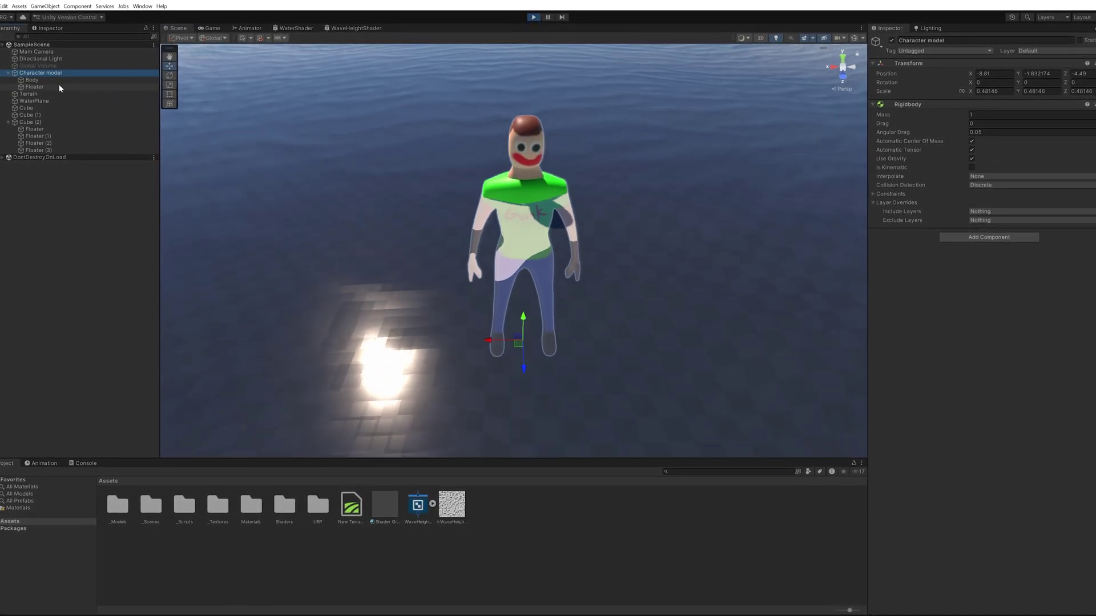
pyautogui.click(40, 86)
pyautogui.moveTo(961, 169); pyautogui.dragTo(940, 167)
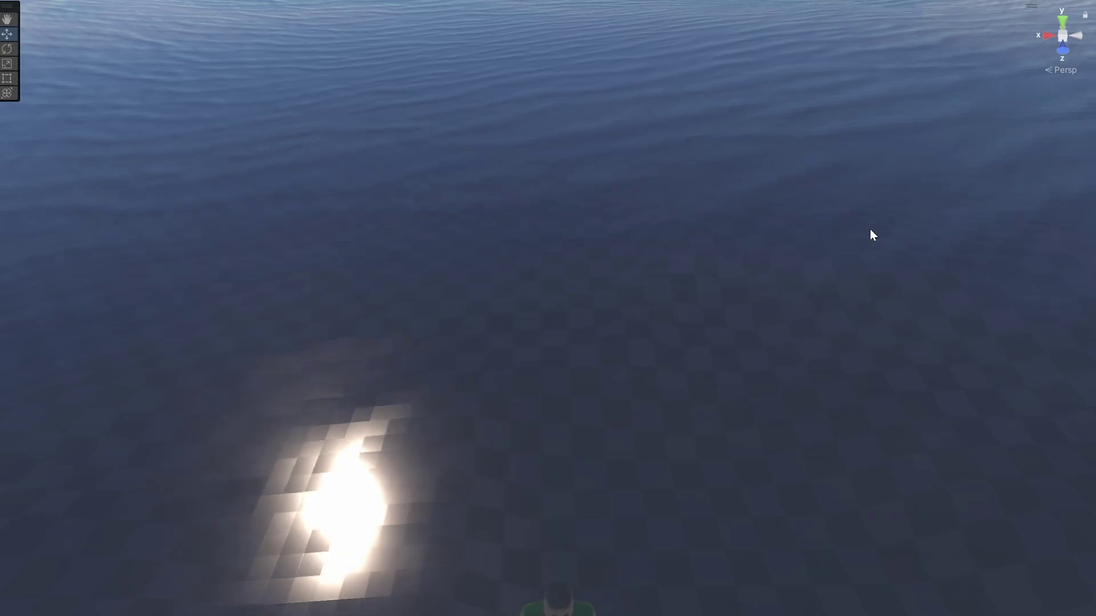
# Fly around the water to watch the character, slab and cube bobbing.
pyautogui.moveTo(872, 234); pyautogui.dragTo(727, 425, button='right')
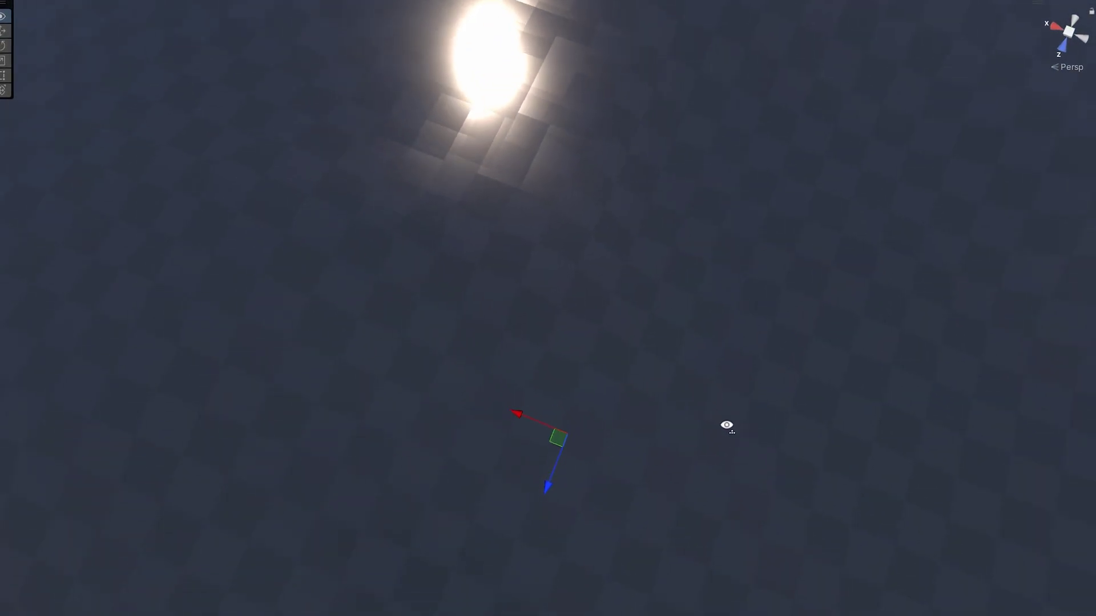
pyautogui.moveTo(636, 444)
pyautogui.mouseDown(button='right')
pyautogui.moveTo(525, 453)
pyautogui.moveTo(625, 460)
pyautogui.mouseUp(button='right')
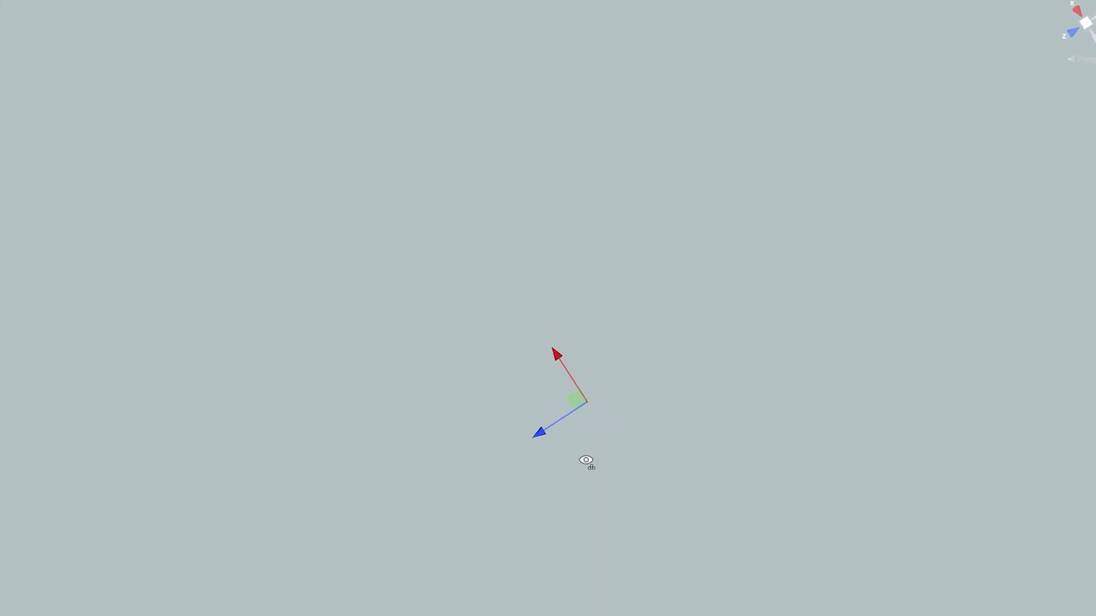
pyautogui.moveTo(552, 439); pyautogui.dragTo(539, 299, button='right')
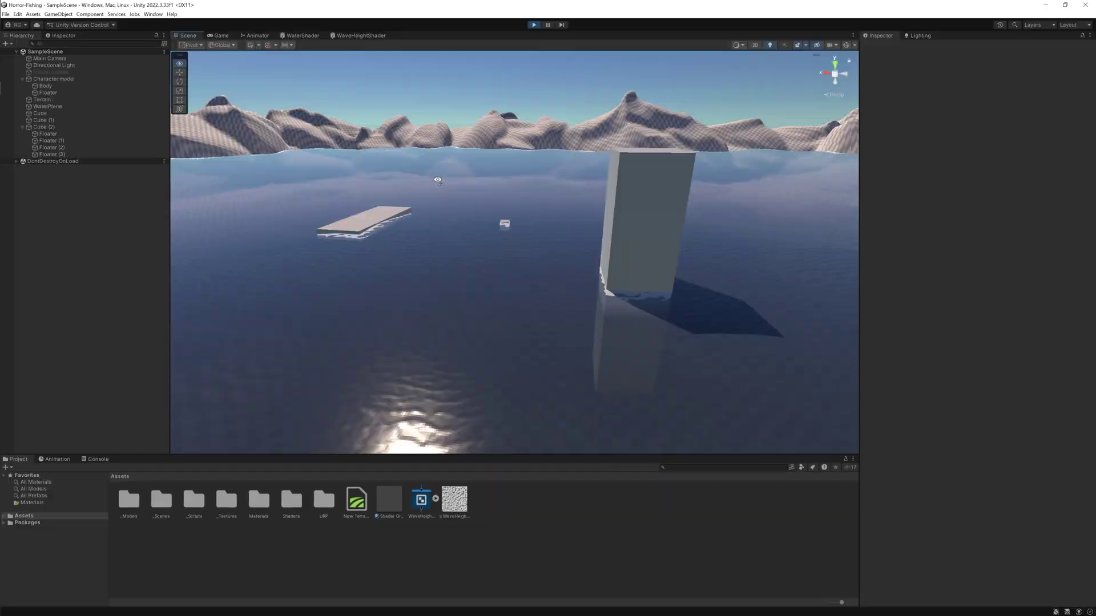
pyautogui.press('a')
pyautogui.press('w')
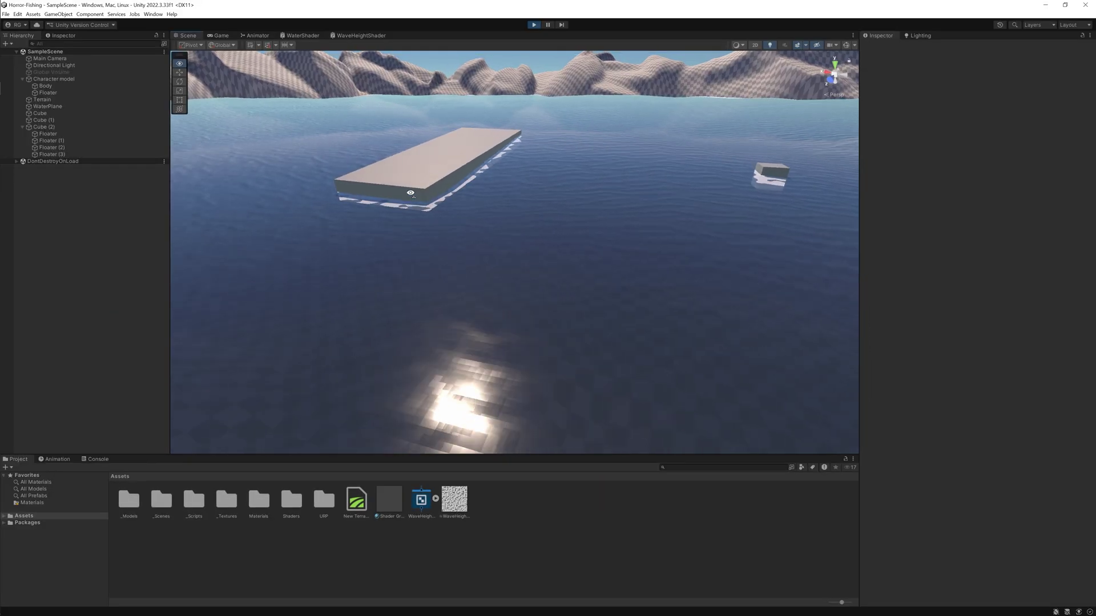
pyautogui.moveTo(584, 303)
pyautogui.mouseDown(button='right')
pyautogui.moveTo(502, 293)
pyautogui.moveTo(362, 301)
pyautogui.moveTo(245, 281)
pyautogui.moveTo(427, 283)
pyautogui.moveTo(406, 274)
pyautogui.moveTo(584, 288)
pyautogui.mouseUp(button='right')
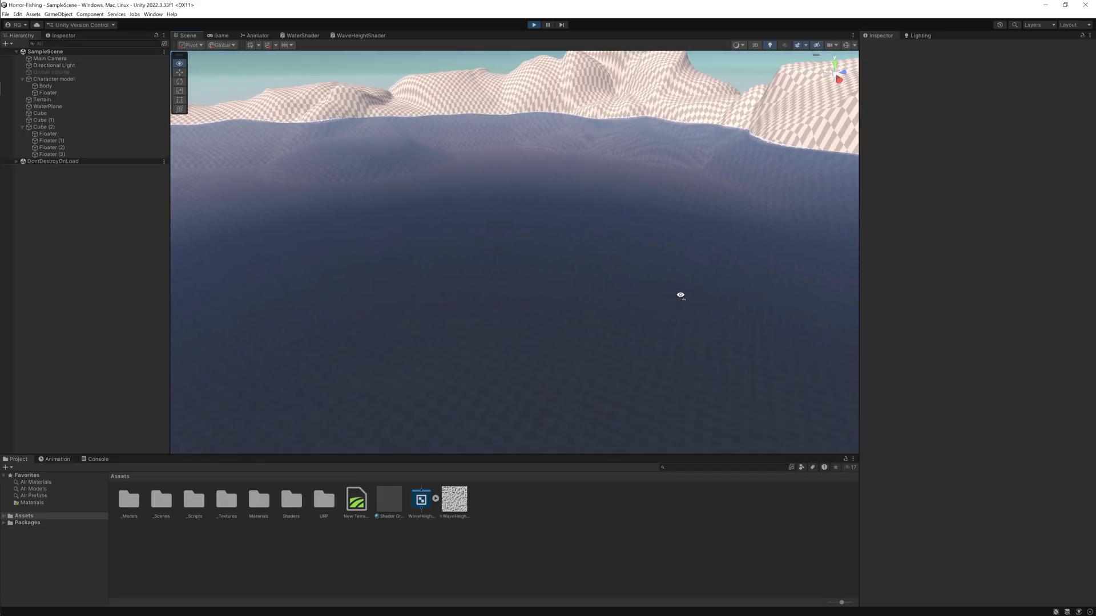
pyautogui.moveTo(681, 295); pyautogui.dragTo(436, 282, button='right')
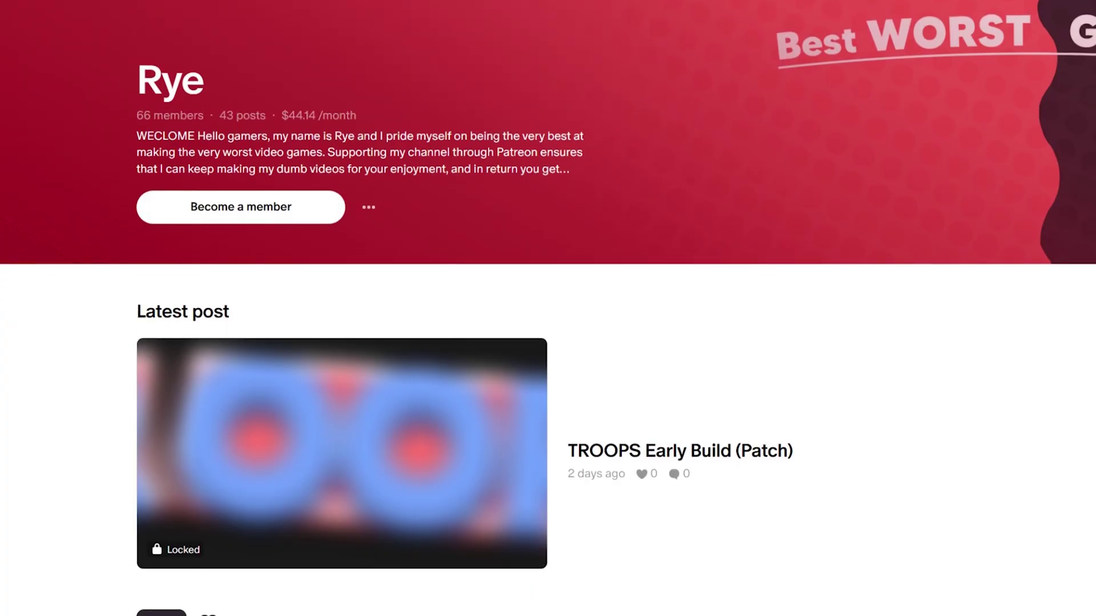